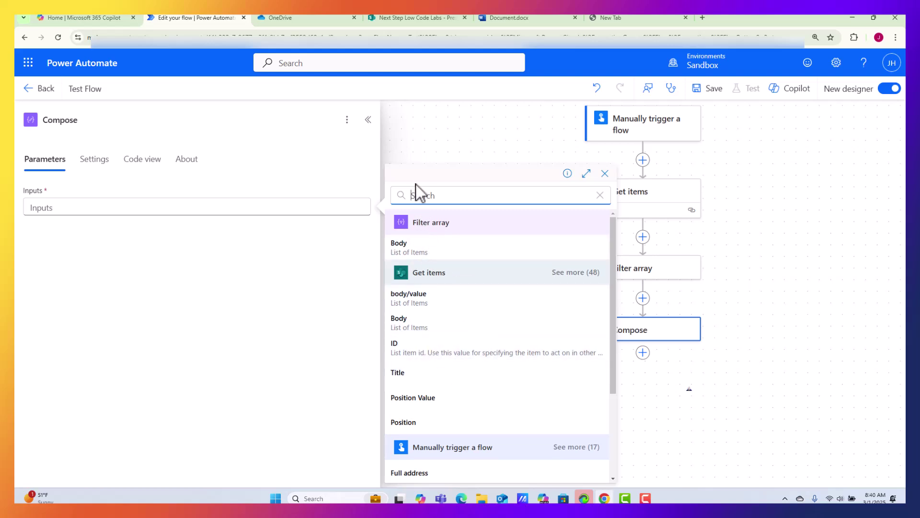
click(643, 353)
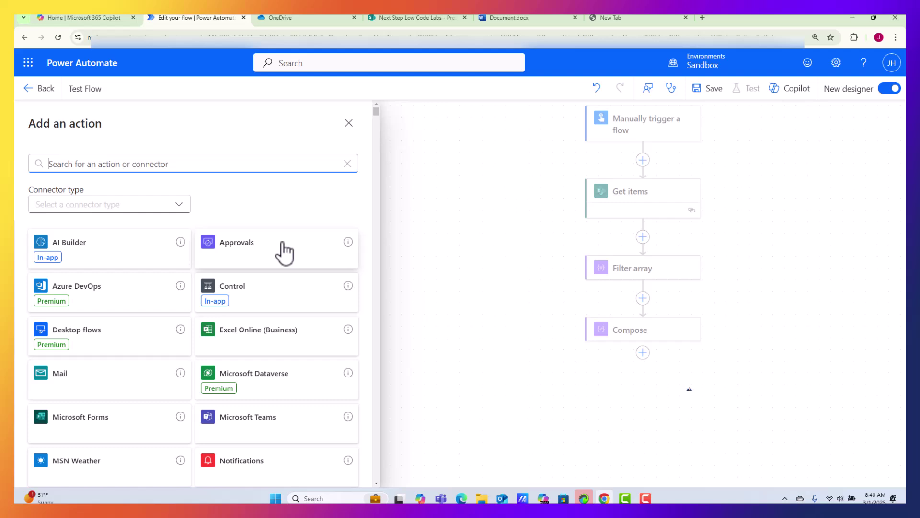
text(parse json)
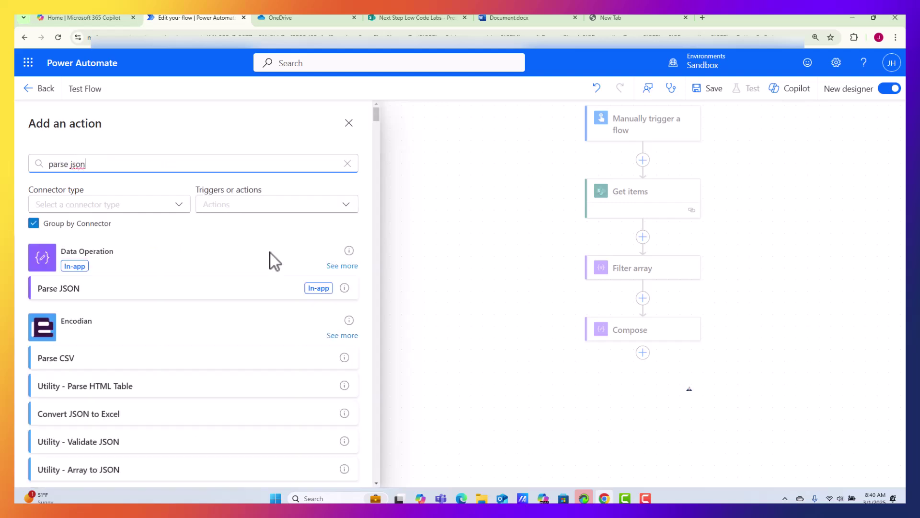
click(124, 289)
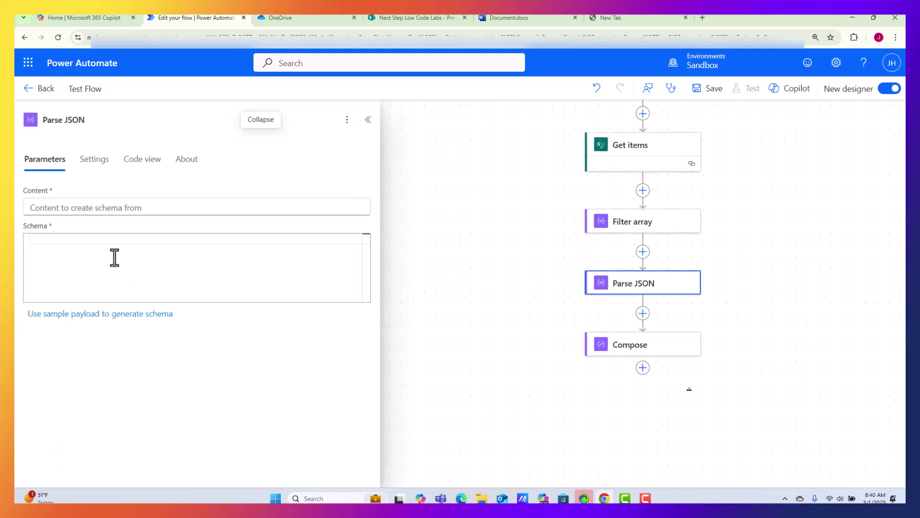
click(80, 208)
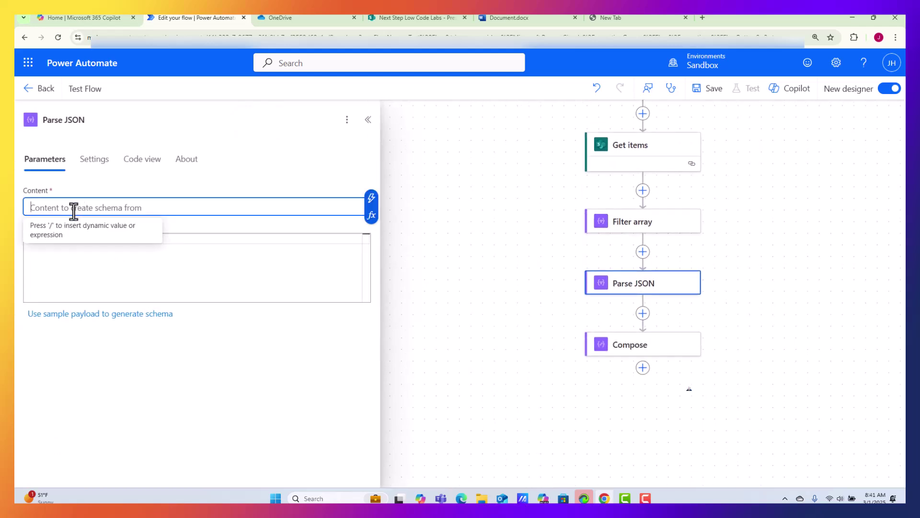
click(372, 198)
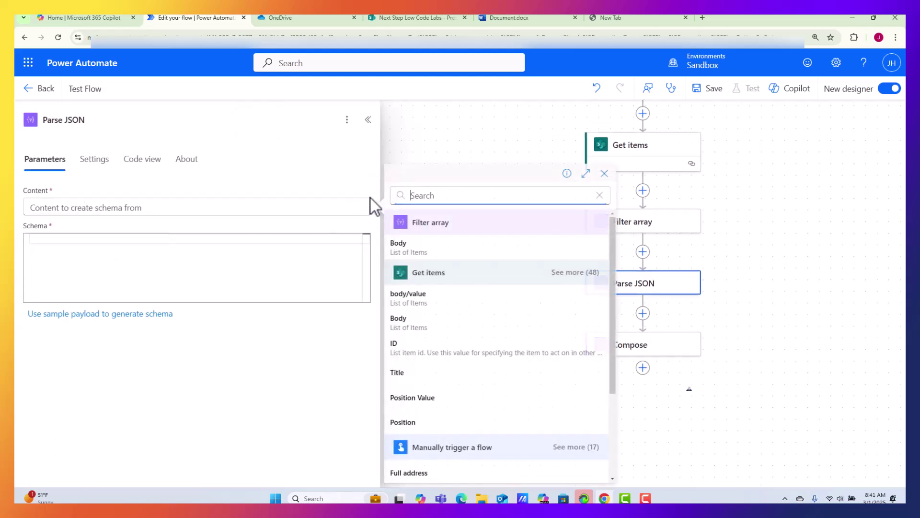
click(417, 249)
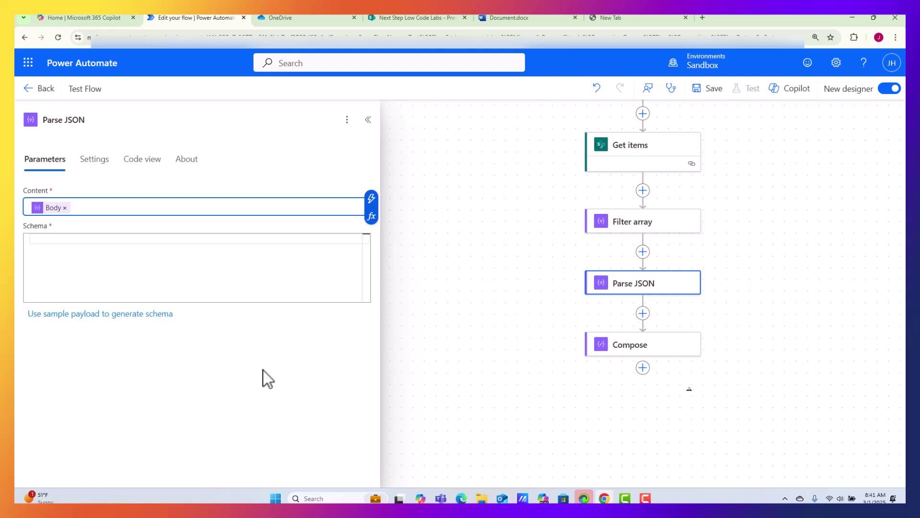
click(123, 245)
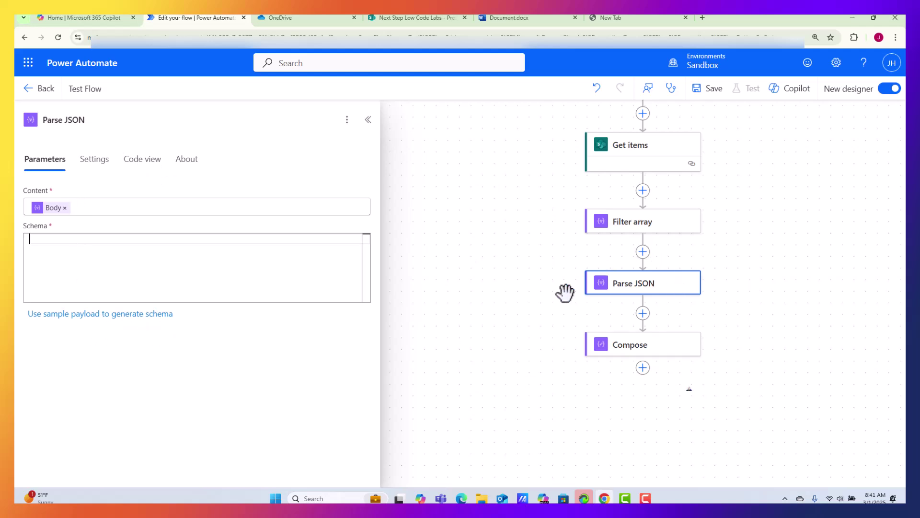
click(347, 120)
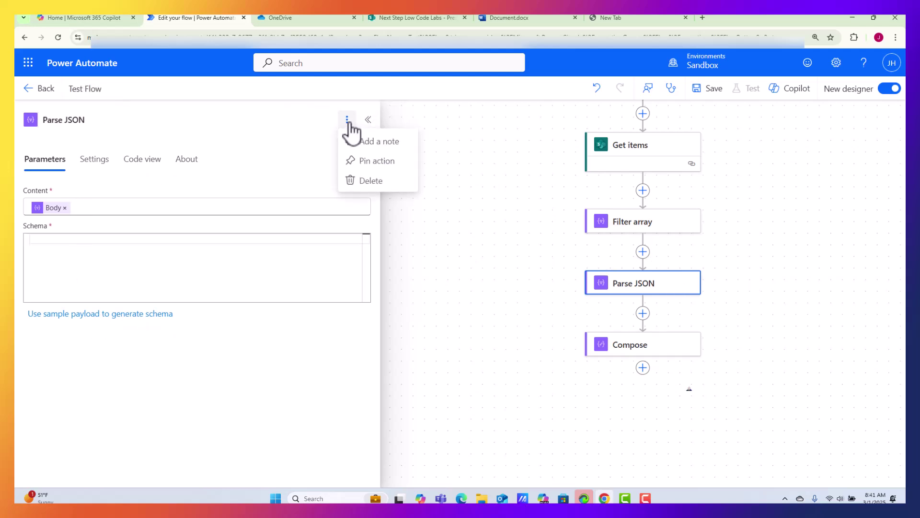
click(368, 180)
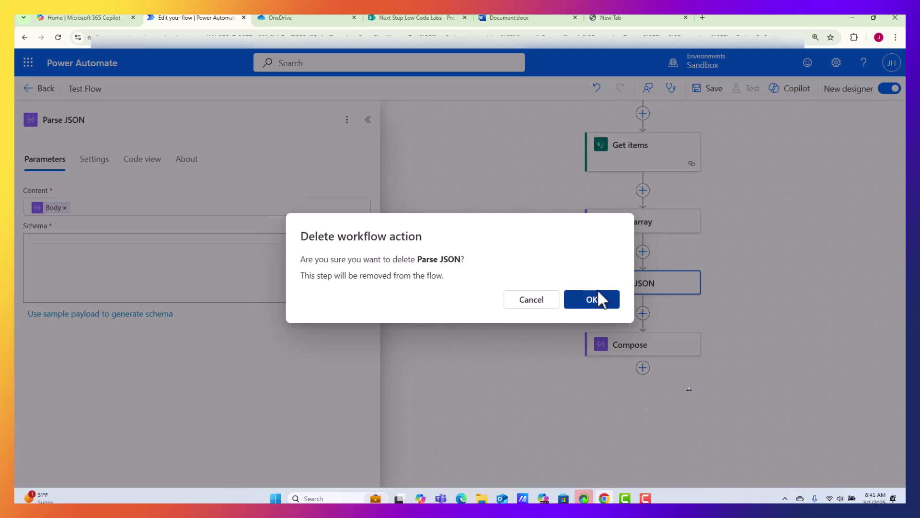
click(597, 298)
Delete the Compose action from the flow
click(673, 290)
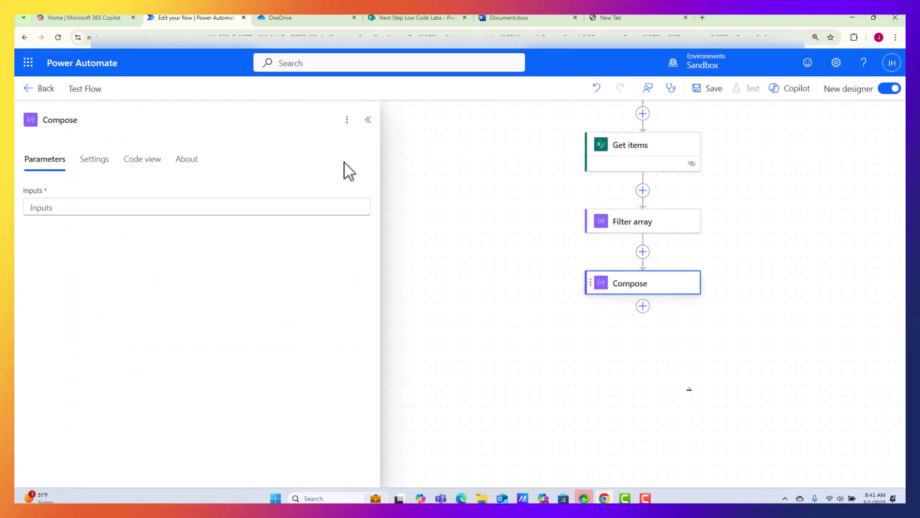
click(347, 120)
click(377, 180)
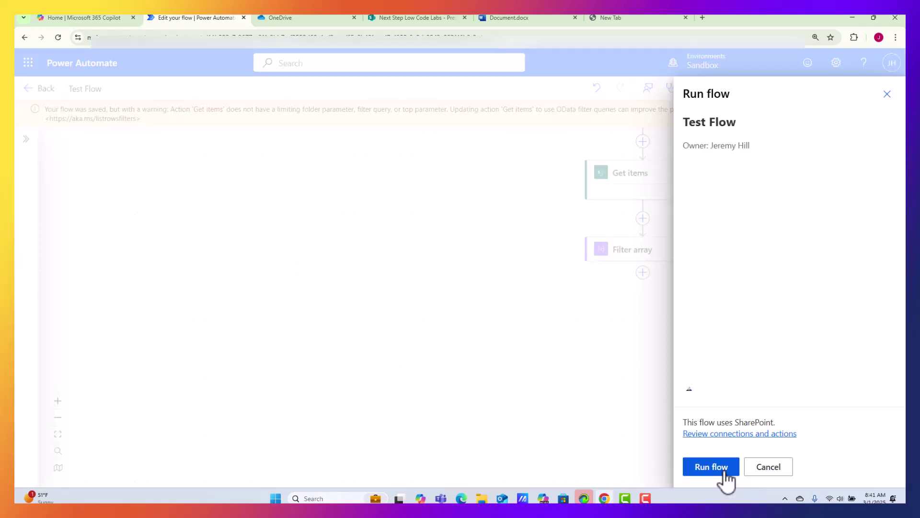
Run Test Flow and review the Body output of the Filter array action
click(719, 470)
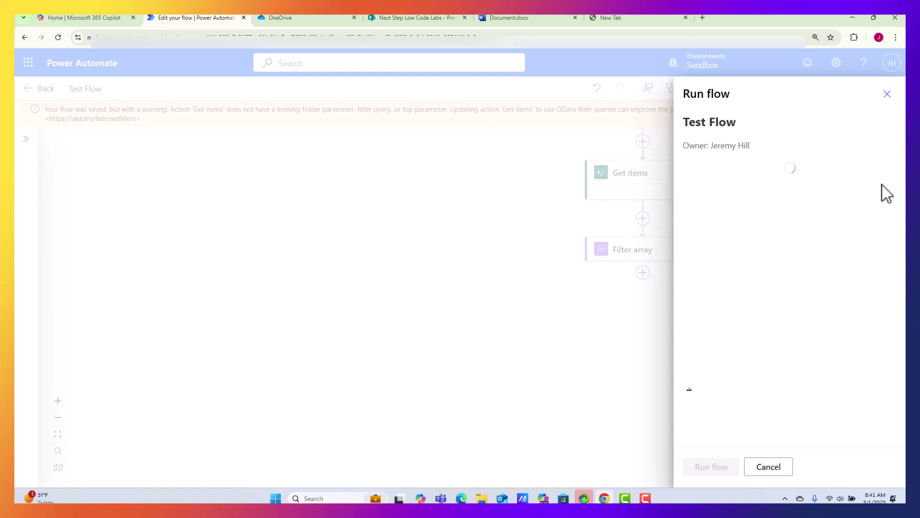
click(705, 466)
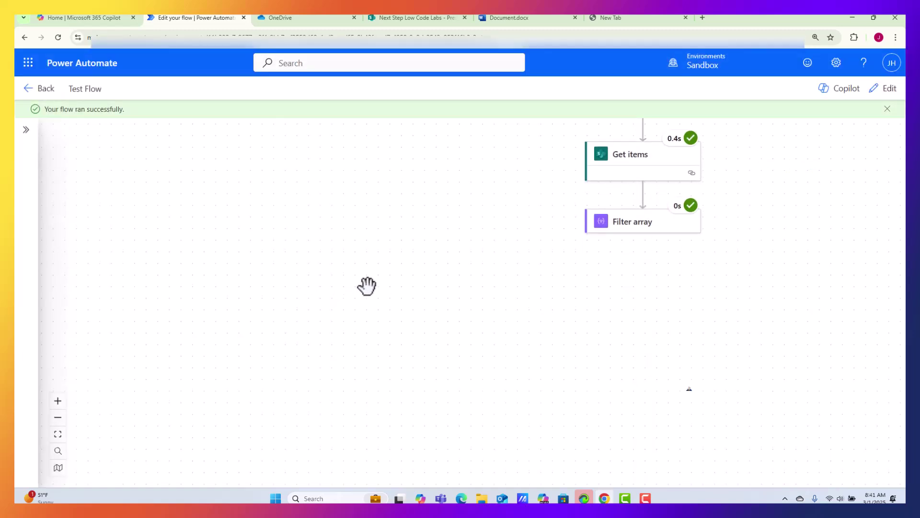
click(645, 226)
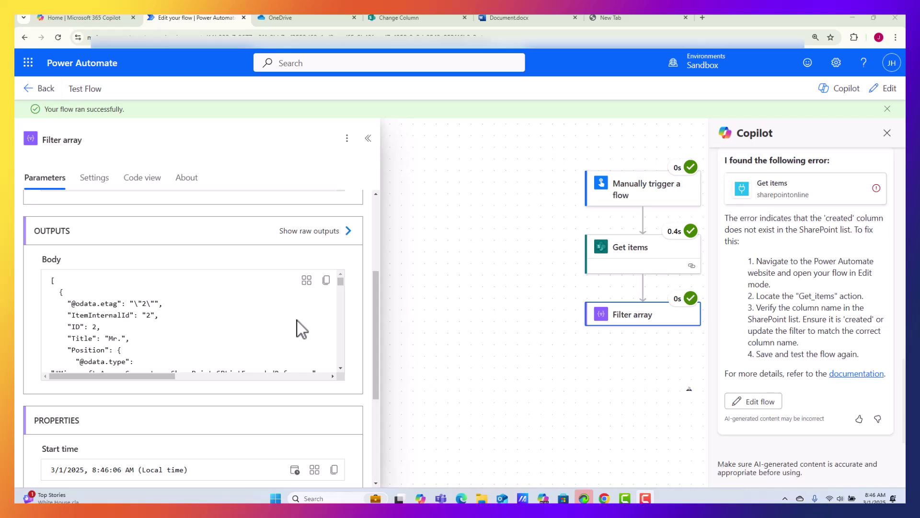
scroll(297, 320, down, 5)
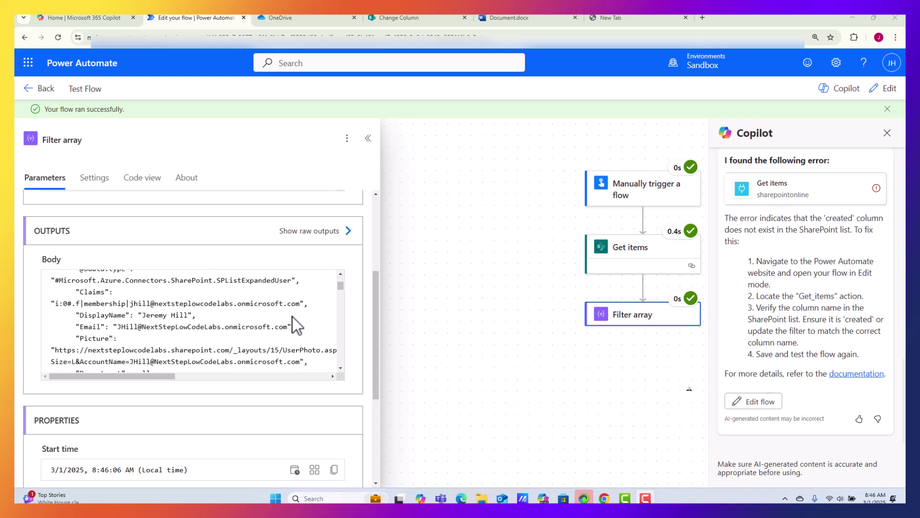
scroll(292, 317, up, 5)
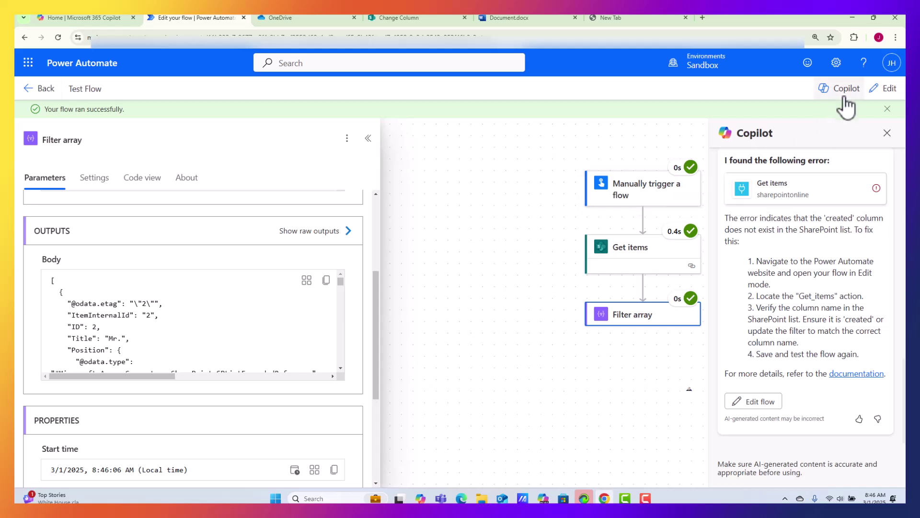
Return to editing the flow and add a Parse JSON action after Filter array, using the Filter array Body as its content
click(884, 89)
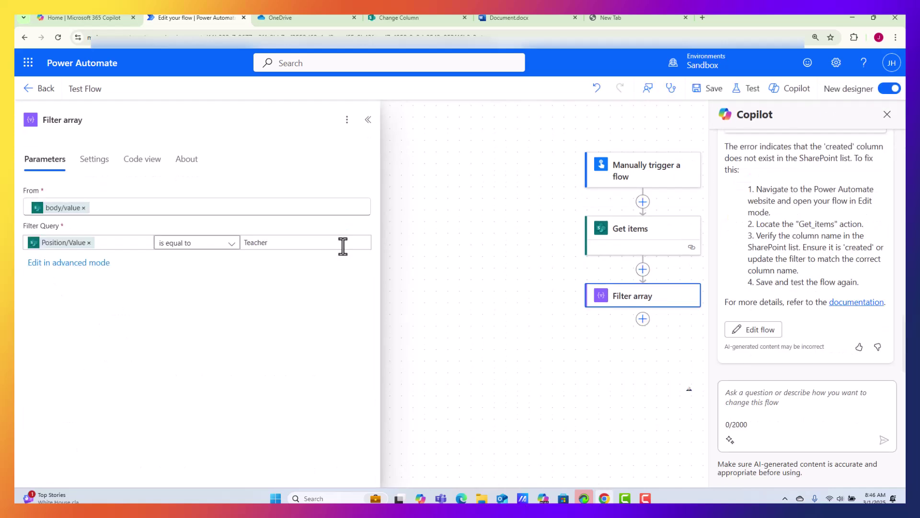
click(643, 337)
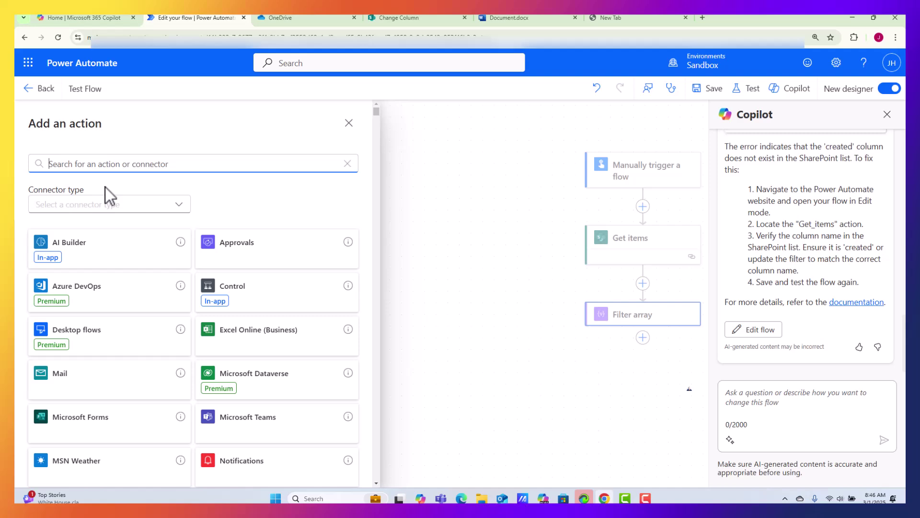
text(parse jsob)
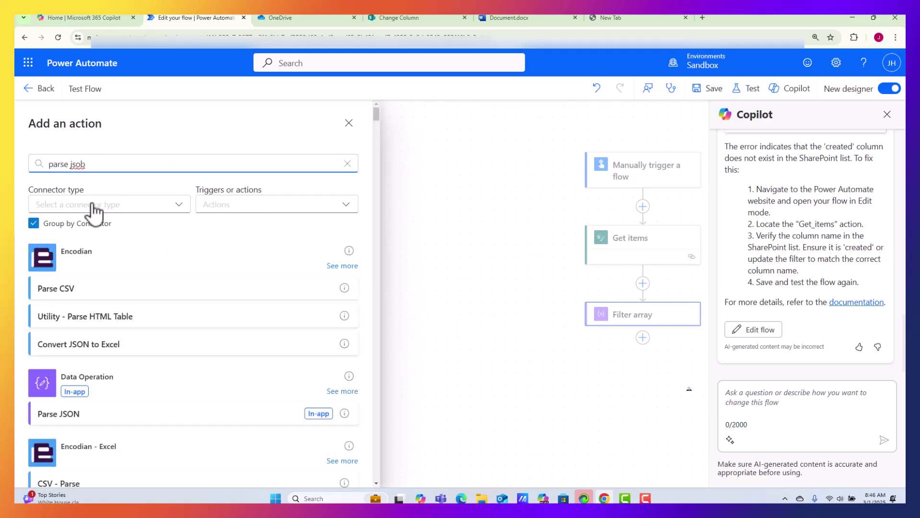
click(100, 417)
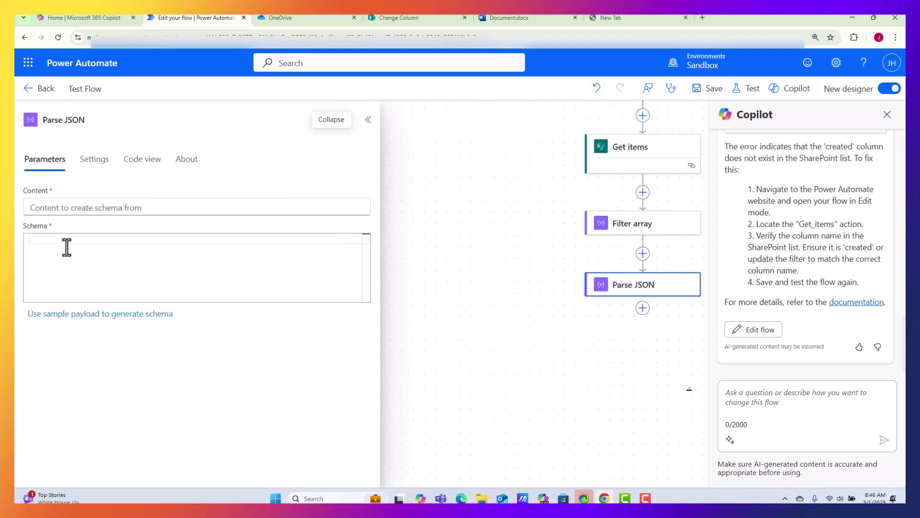
click(71, 207)
click(371, 197)
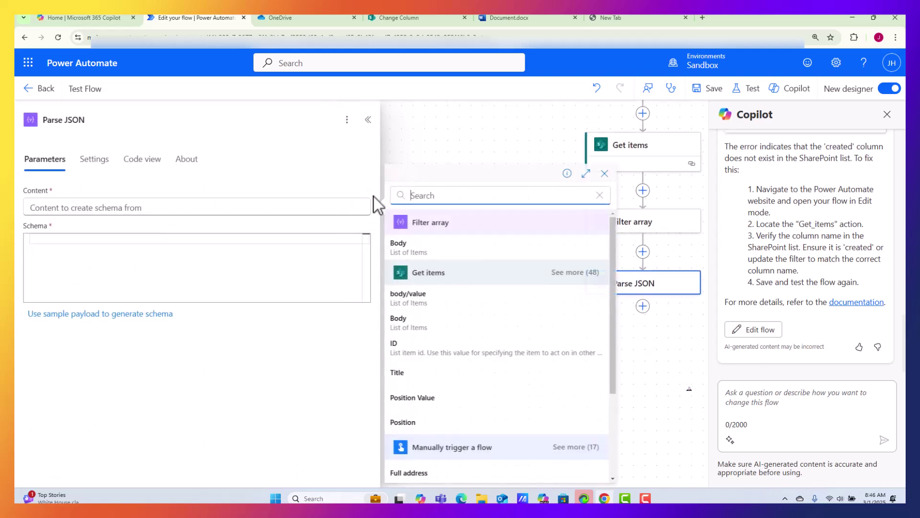
click(410, 246)
Generate the Parse JSON schema from a sample payload pasted from the Filter array output, and review its properties
click(82, 242)
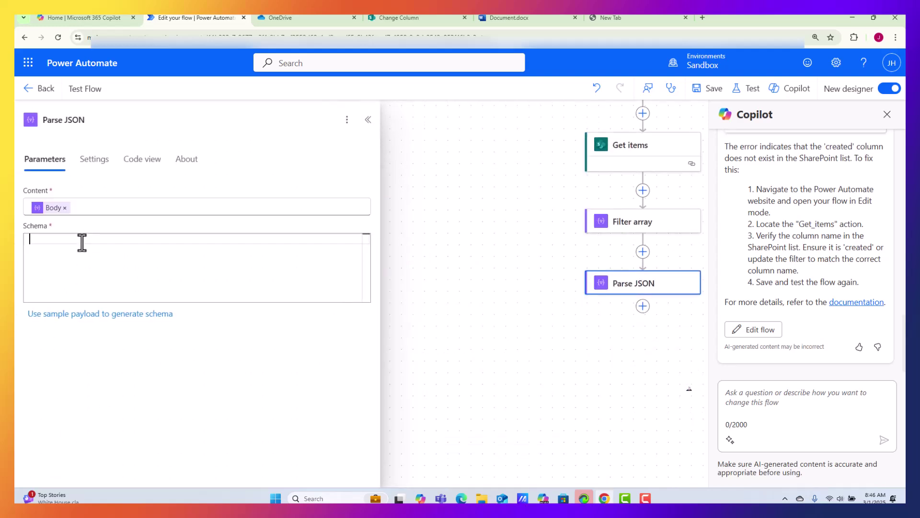
click(91, 314)
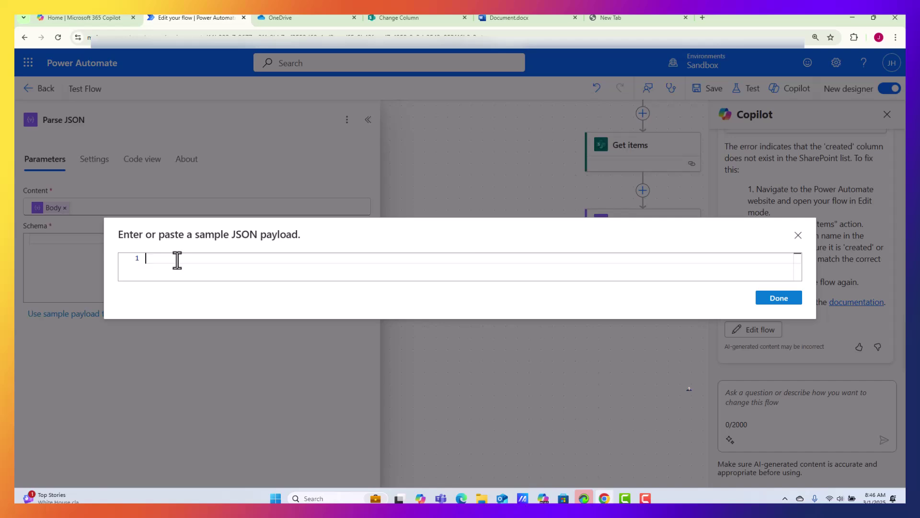
key(ctrl+v)
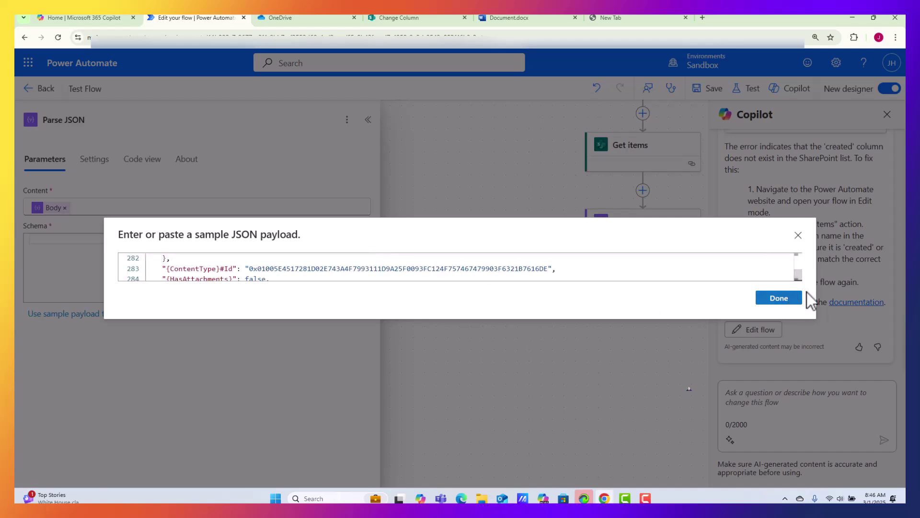
click(791, 301)
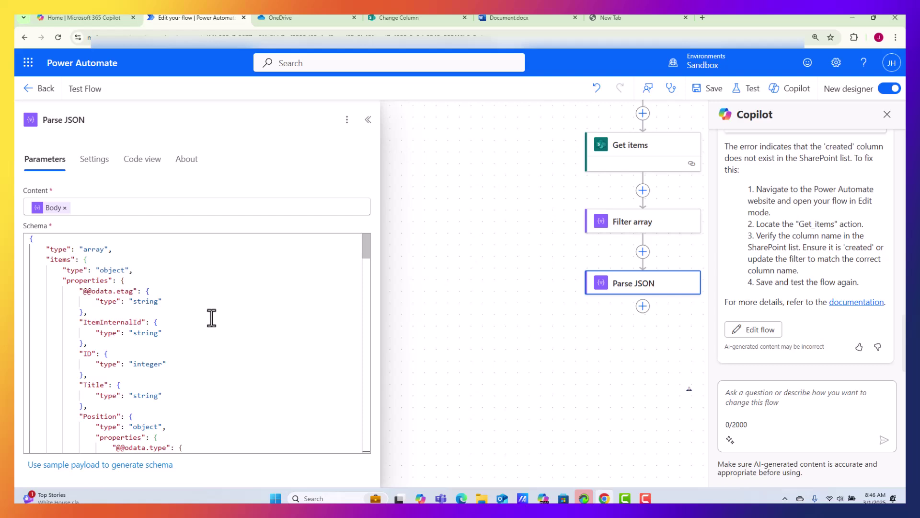
scroll(211, 317, down, 5)
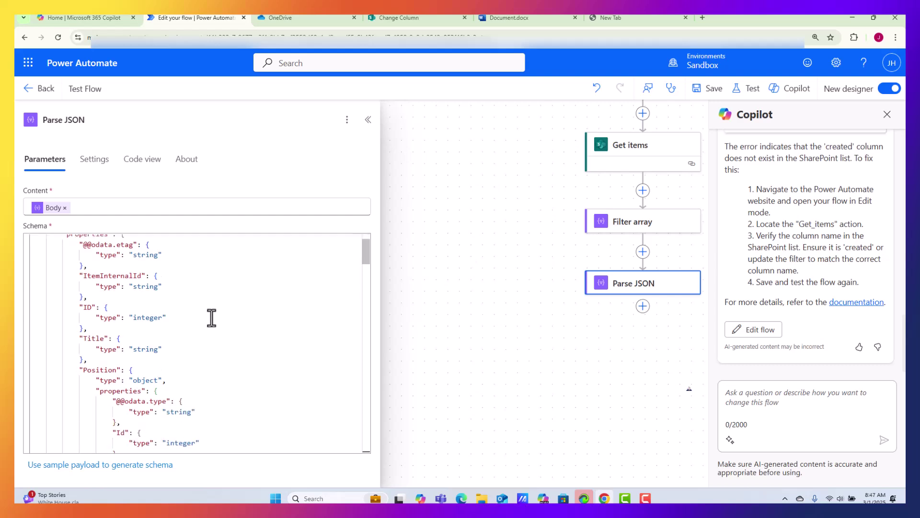
scroll(211, 318, down, 3)
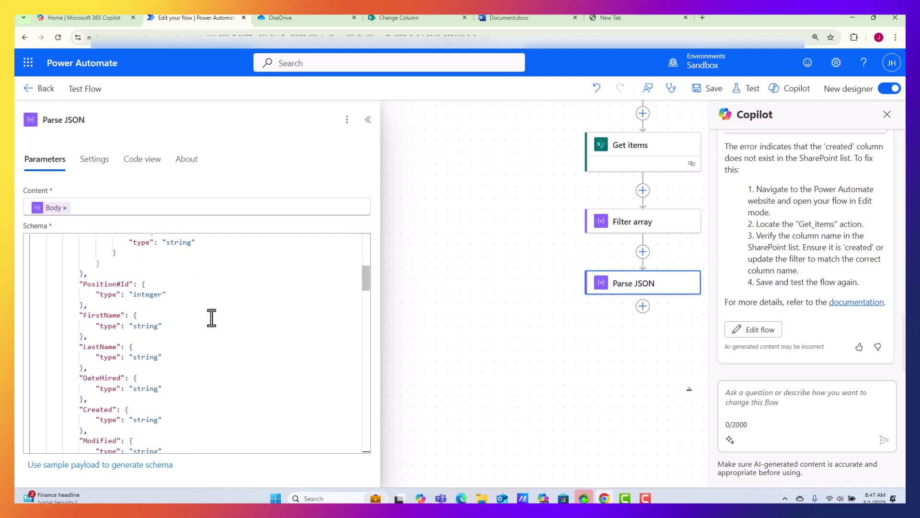
scroll(212, 318, down, 2)
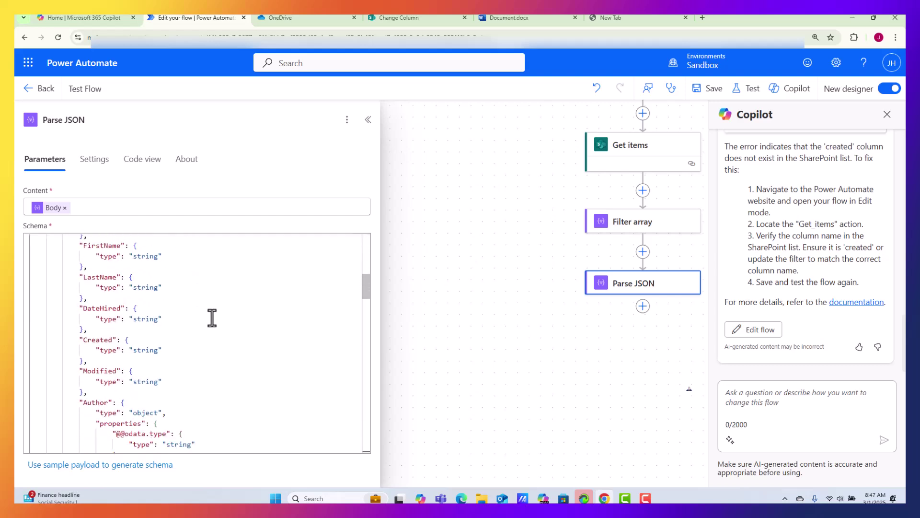
Add a Compose data operation after the Parse JSON action
click(643, 306)
text(cm)
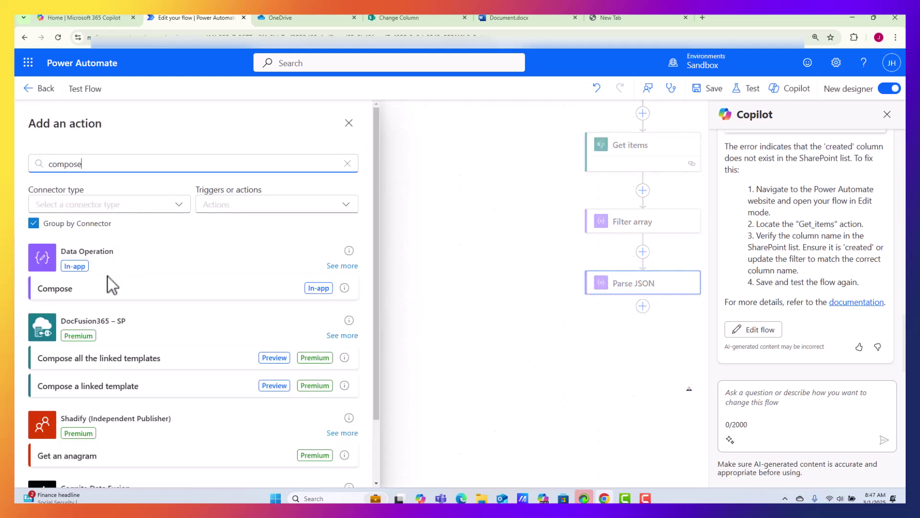
click(110, 291)
Examine the full list of Parse JSON dynamic values available for the Compose action's inputs
click(91, 207)
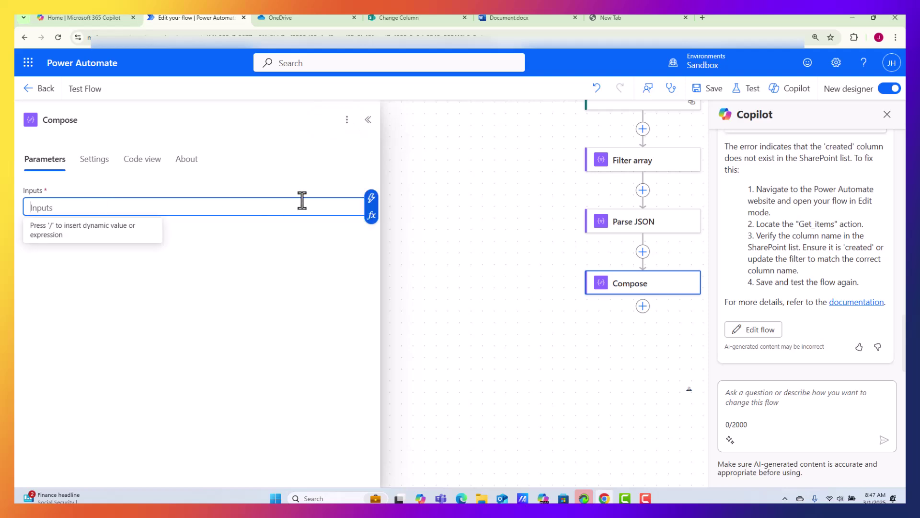
click(371, 201)
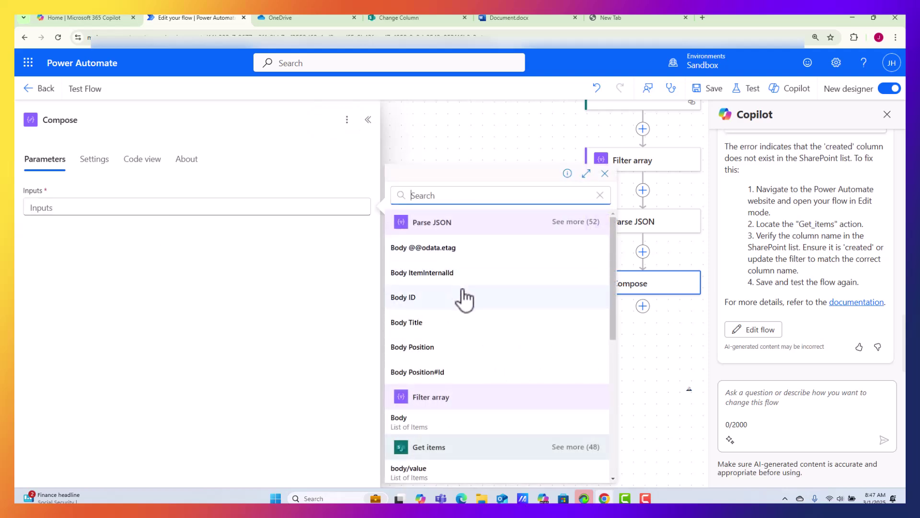
scroll(498, 302, down, 2)
scroll(472, 323, down, 2)
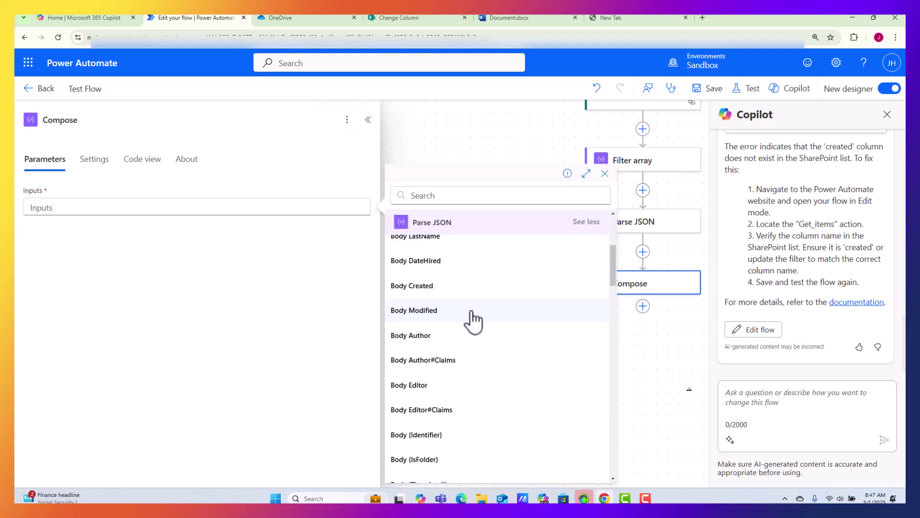
scroll(472, 324, down, 6)
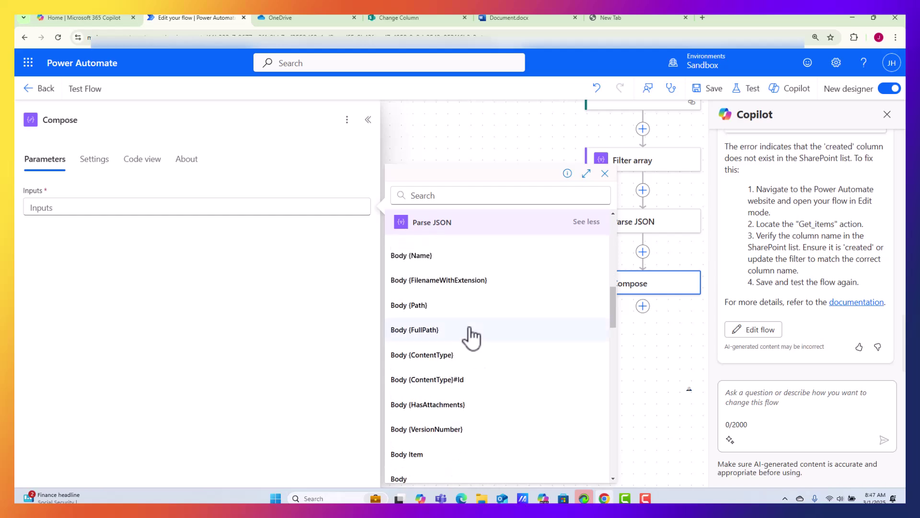
scroll(472, 368, down, 8)
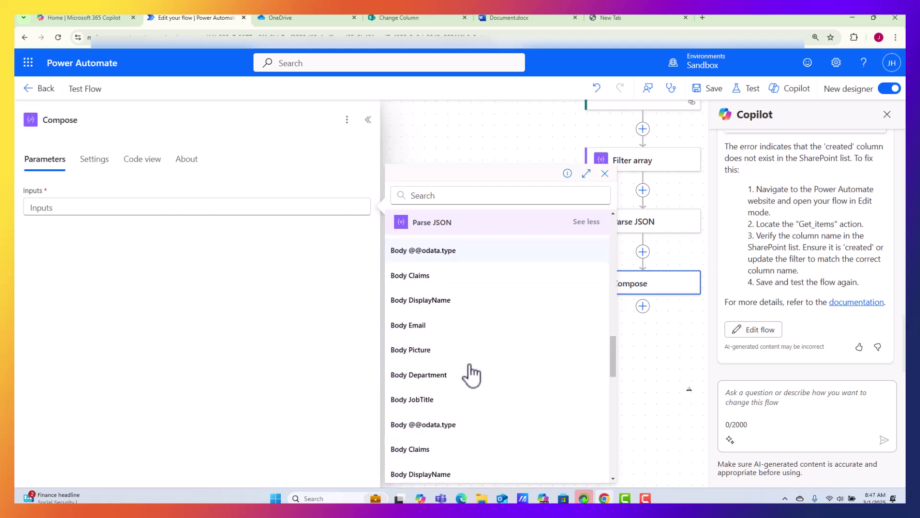
scroll(489, 308, down, 6)
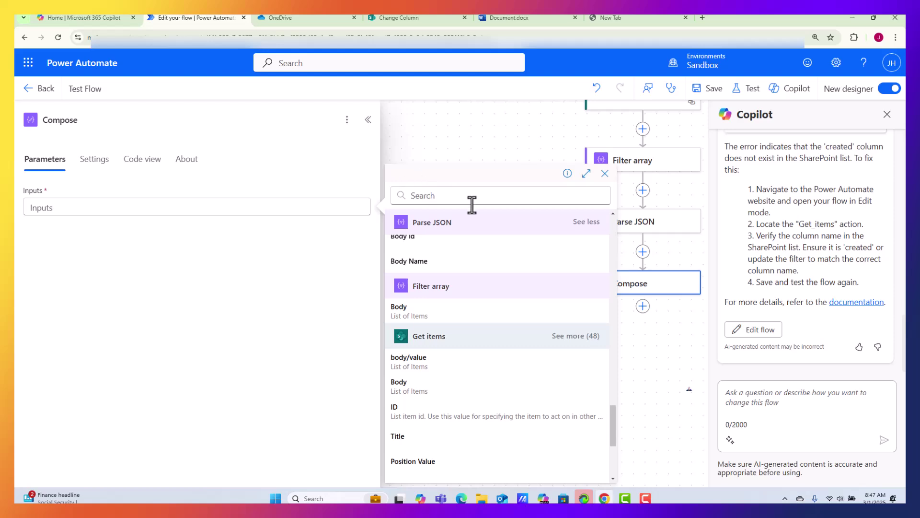
Reopen the Parse JSON action and examine its schema, from the array type through the ItemInternalId, ID, Title and Position properties
click(648, 223)
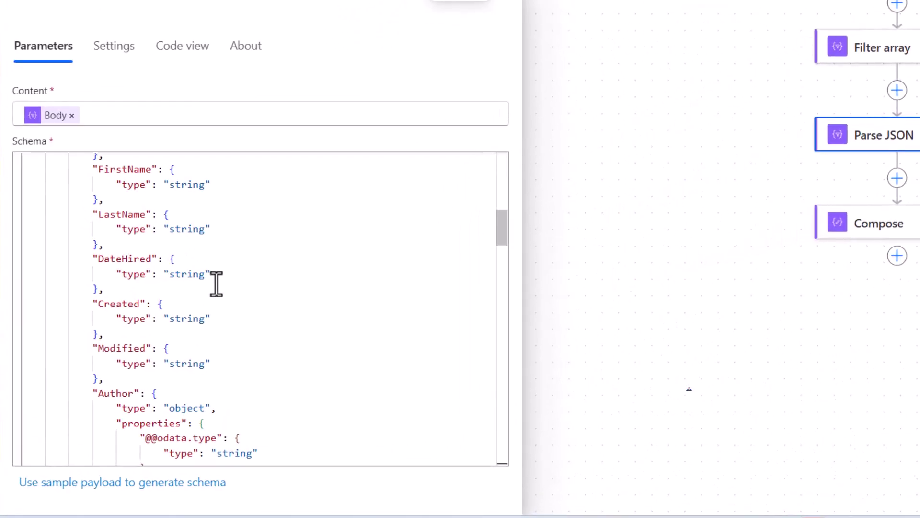
scroll(176, 327, up, 10)
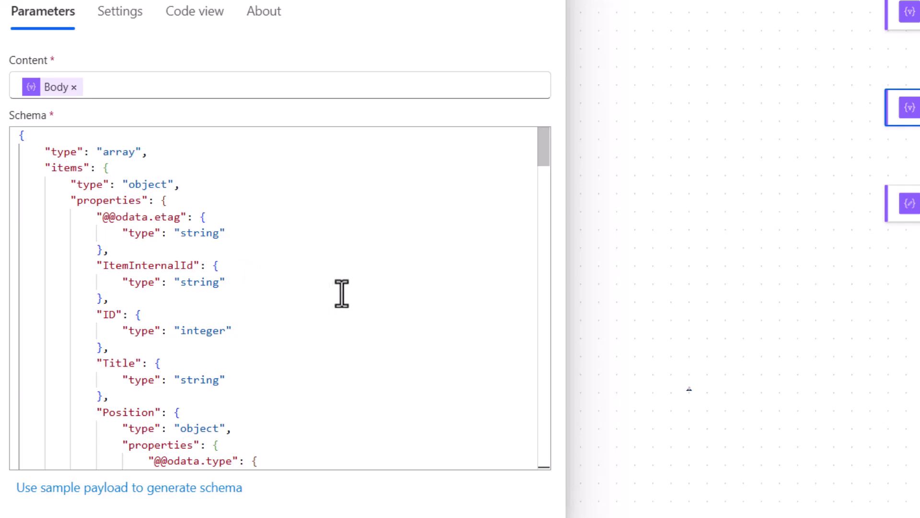
click(201, 248)
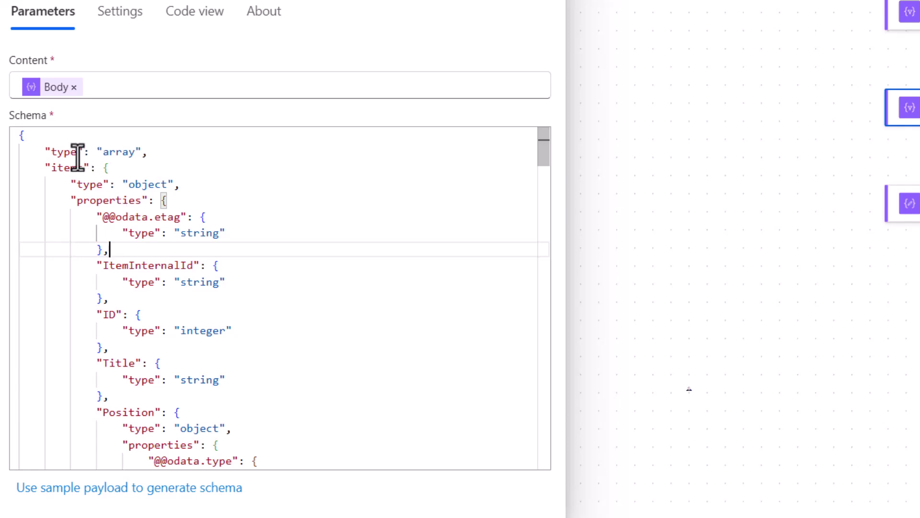
drag(44, 152, 152, 152)
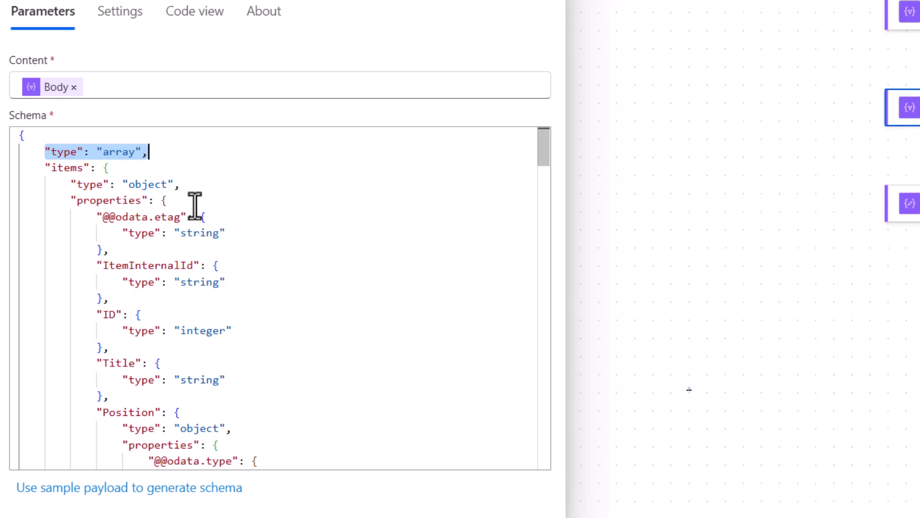
scroll(200, 236, down, 1)
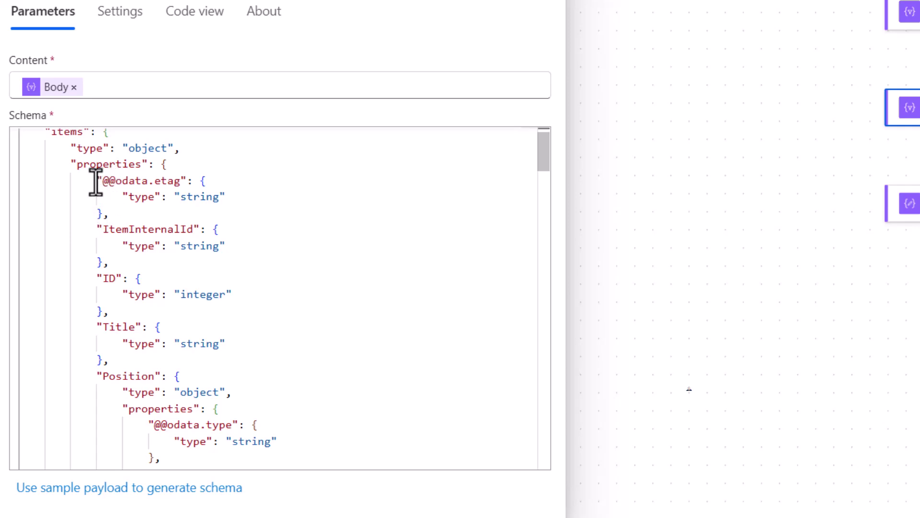
drag(96, 182, 210, 187)
drag(99, 232, 250, 230)
drag(91, 277, 197, 279)
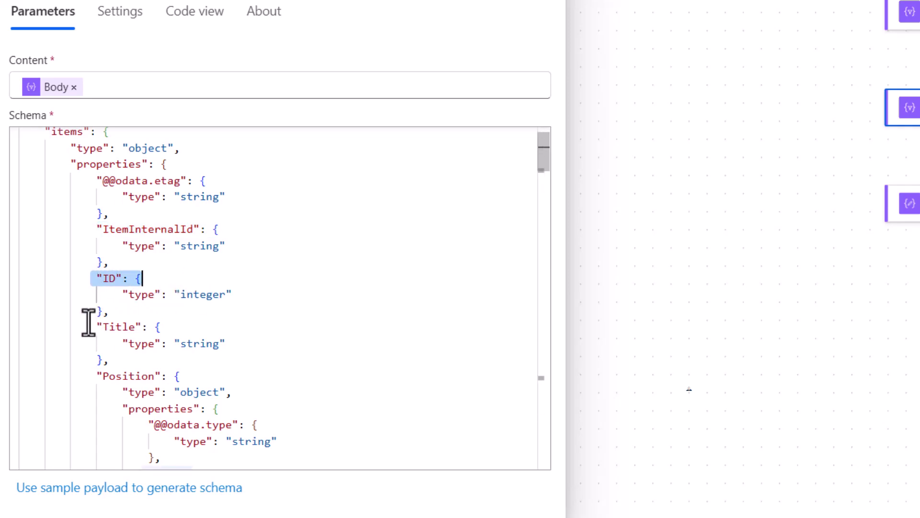
drag(91, 326, 154, 326)
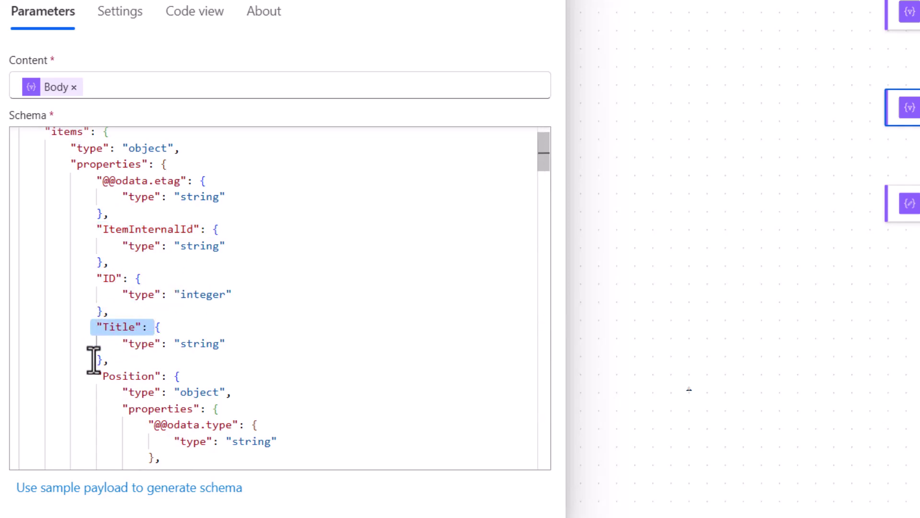
scroll(100, 336, down, 3)
drag(96, 303, 168, 305)
scroll(189, 294, down, 3)
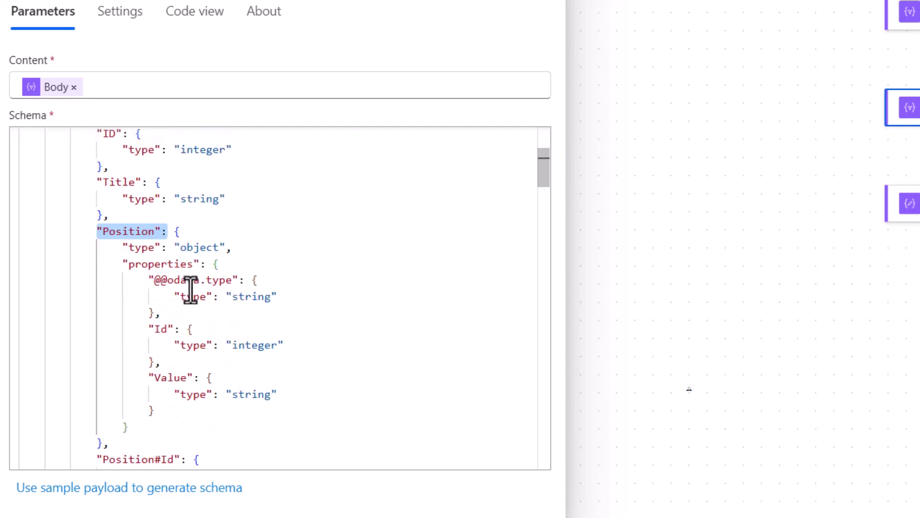
scroll(190, 290, down, 9)
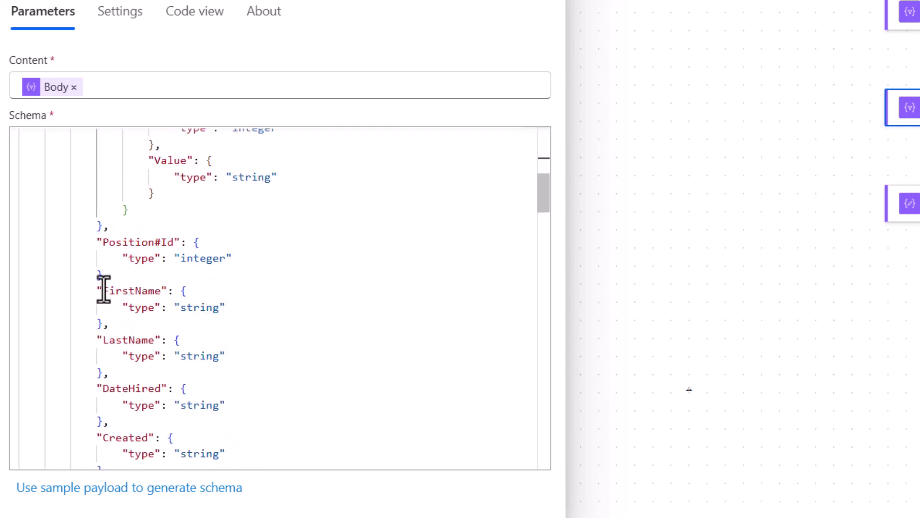
Change the FirstName property's type in the Parse JSON schema to "string, null"
drag(91, 291, 187, 291)
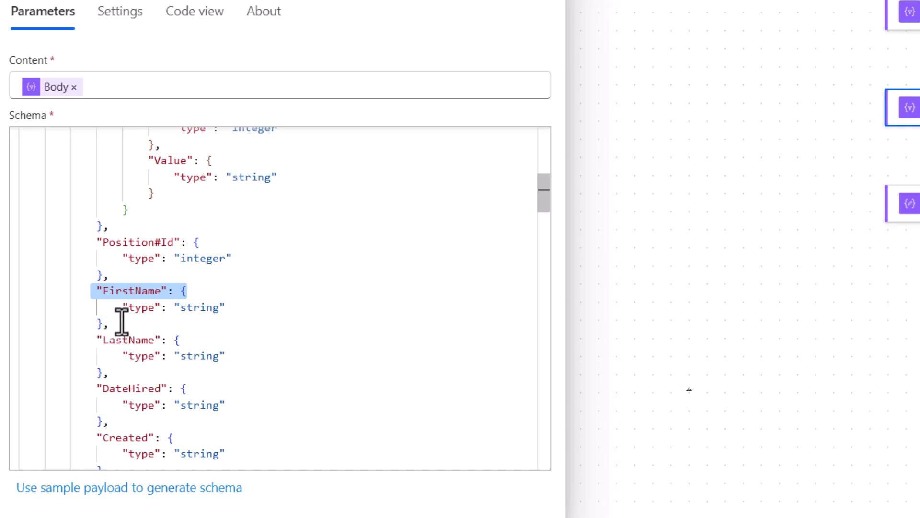
drag(93, 341, 164, 340)
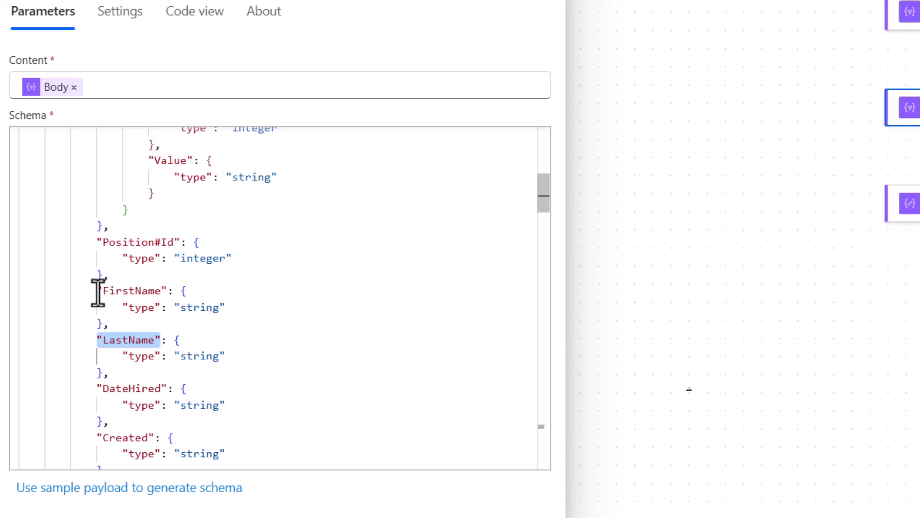
click(179, 309)
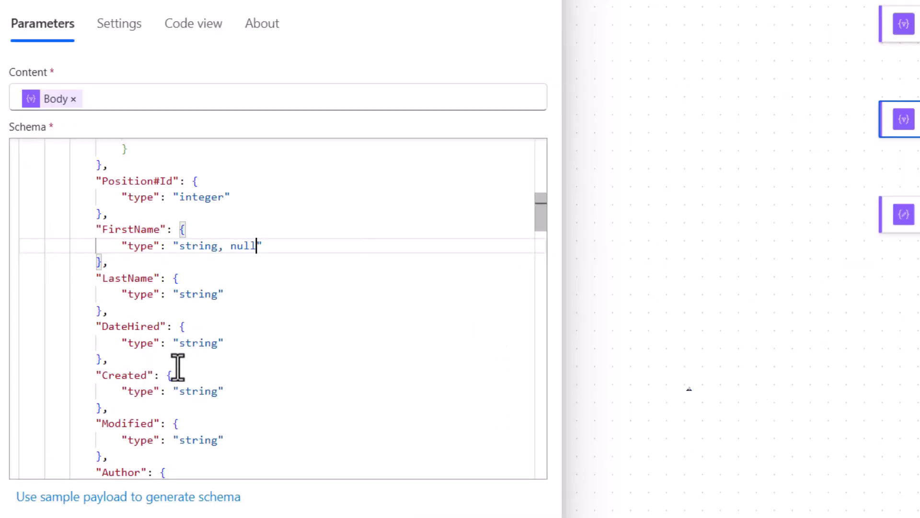
Examine the remaining schema properties after FirstName, down to the list of required fields
scroll(177, 364, down, 1)
scroll(206, 357, down, 2)
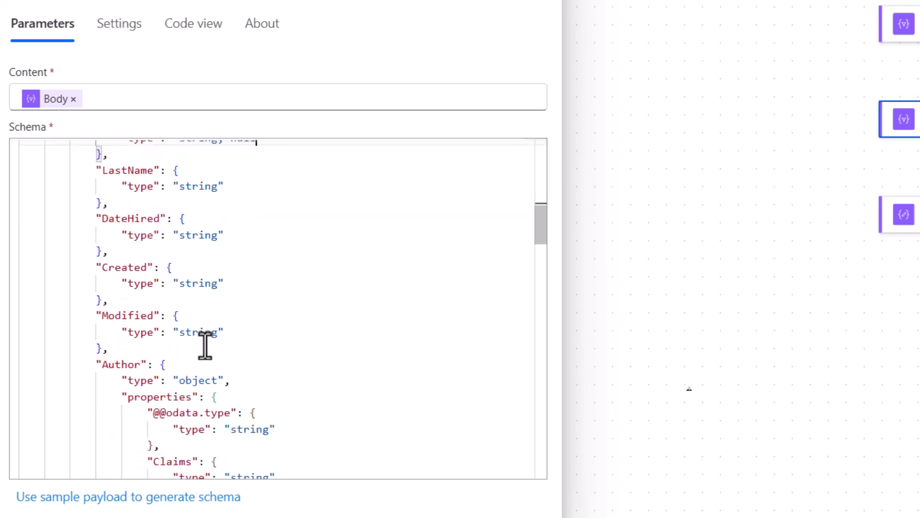
scroll(206, 341, down, 4)
scroll(209, 339, down, 5)
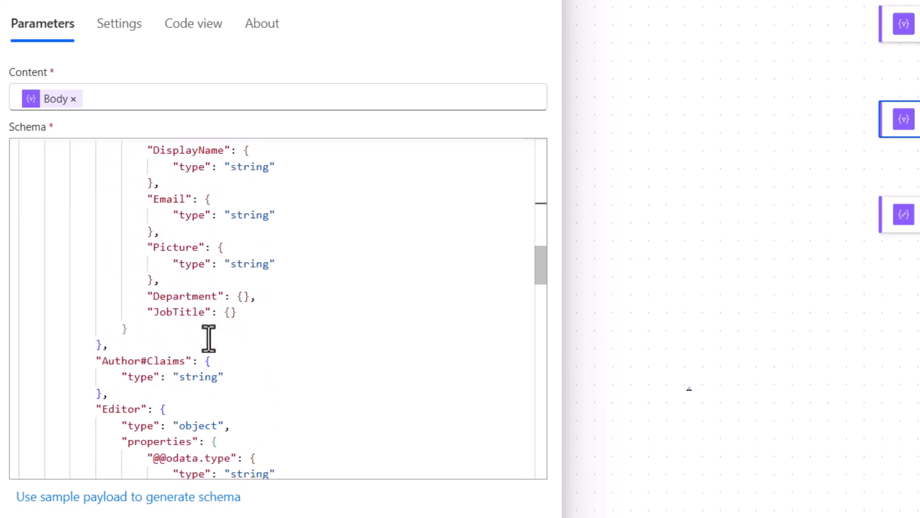
scroll(208, 340, up, 5)
scroll(208, 339, down, 6)
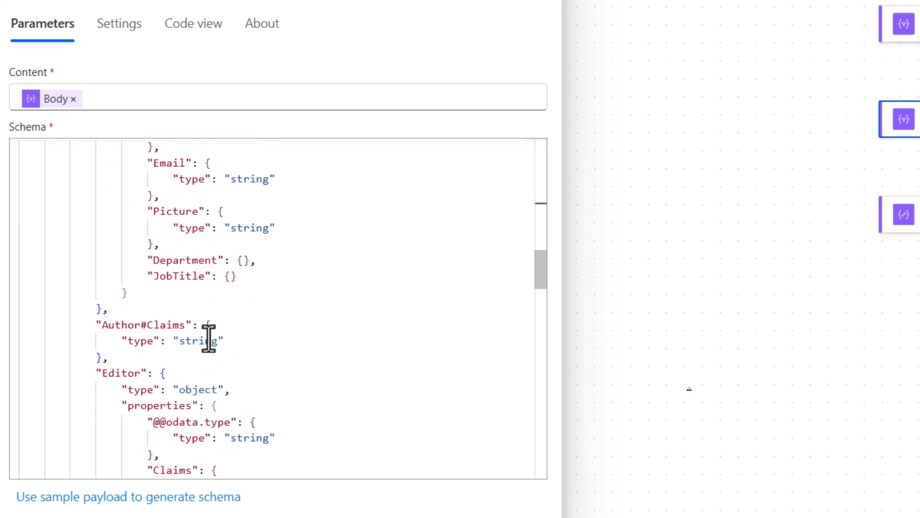
scroll(209, 339, down, 10)
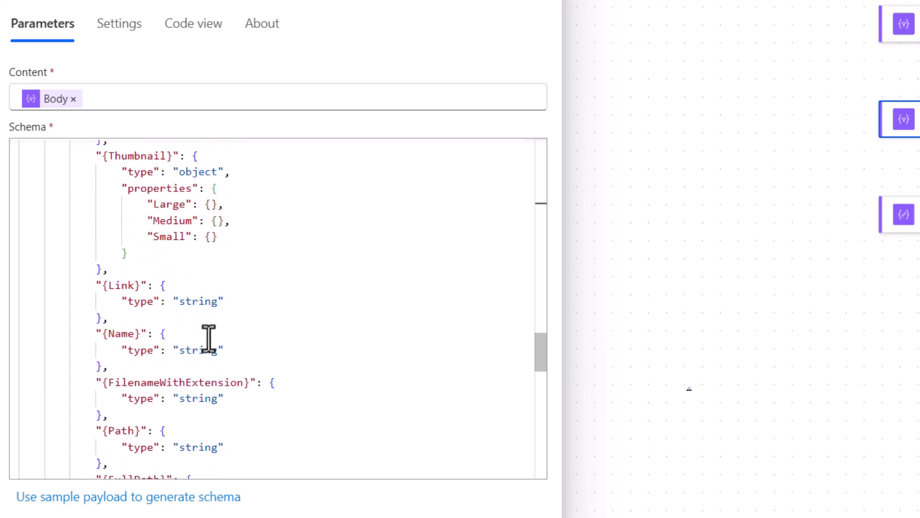
scroll(209, 339, down, 2)
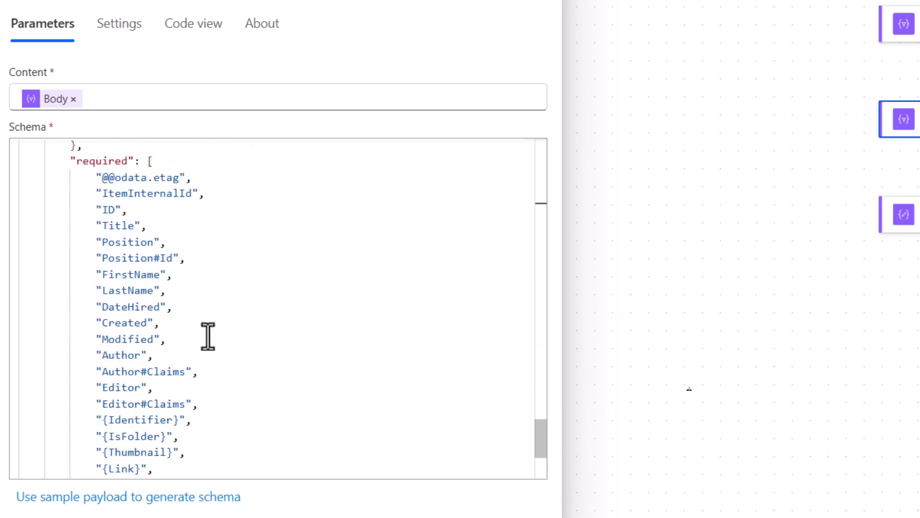
scroll(98, 251, down, 2)
scroll(103, 261, down, 5)
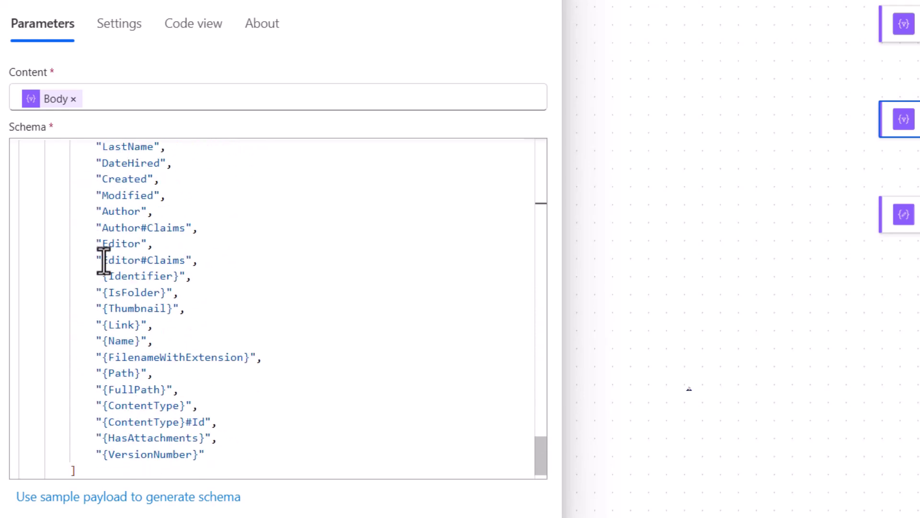
scroll(103, 262, up, 5)
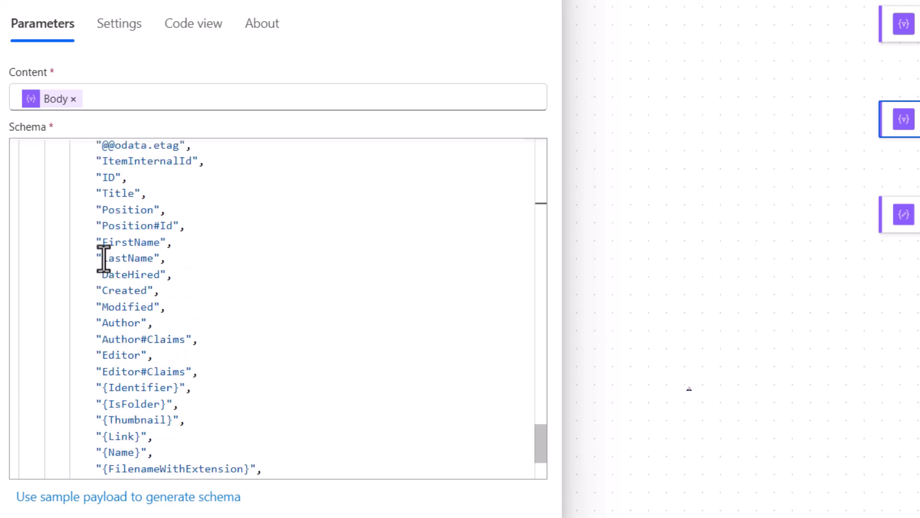
scroll(106, 266, up, 3)
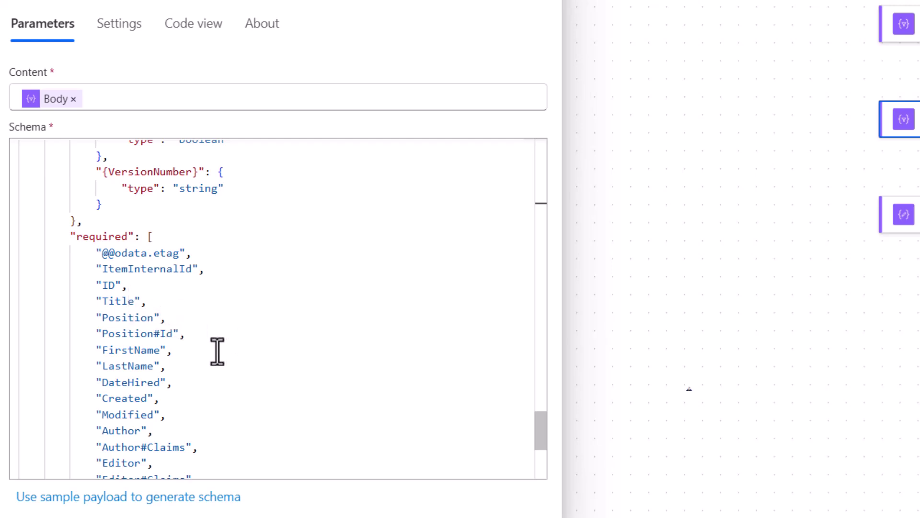
Review the property definitions back up to LastName, and return to the required list to compare the fields
scroll(219, 346, up, 10)
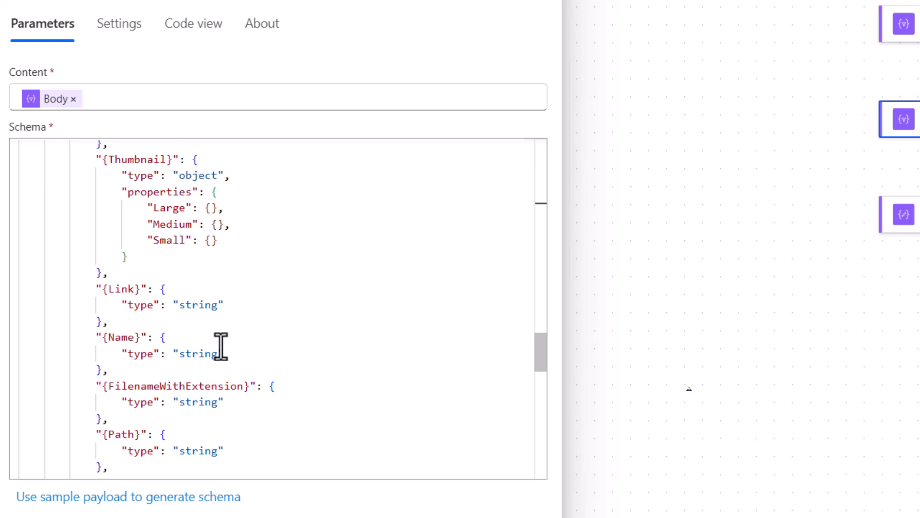
scroll(221, 346, up, 10)
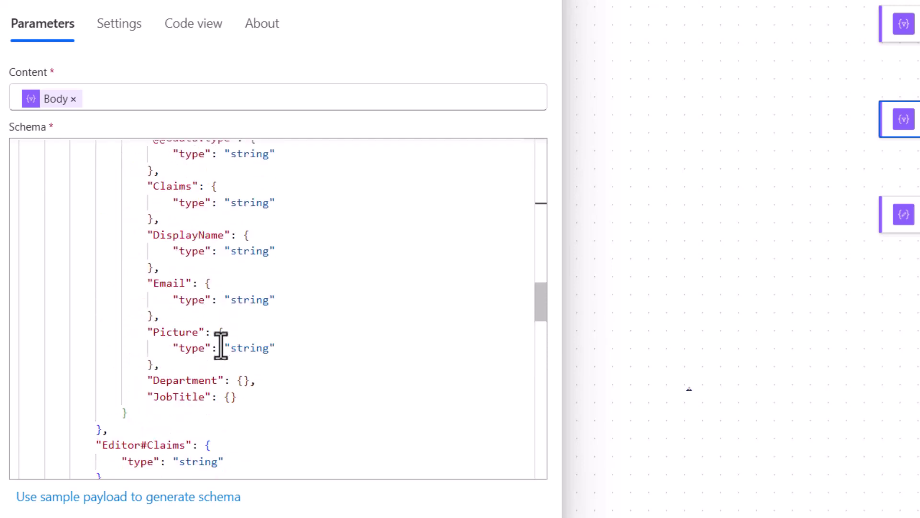
scroll(261, 164, up, 3)
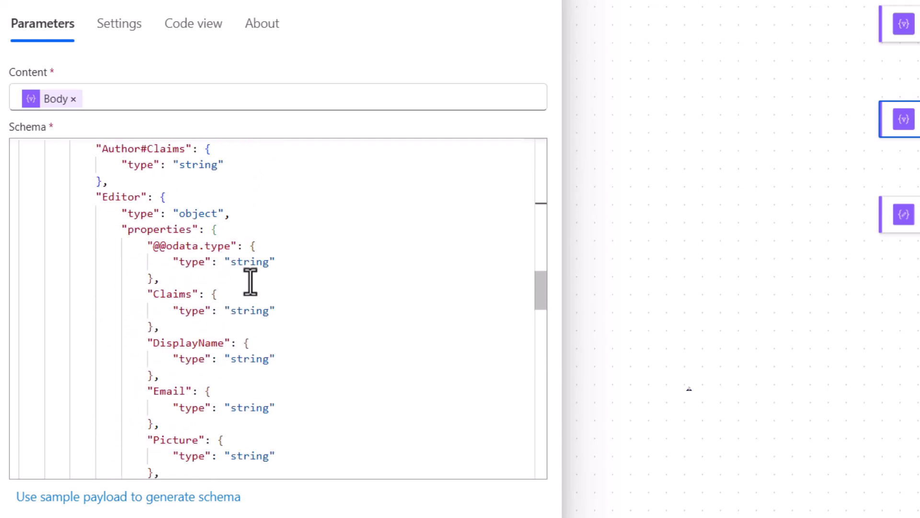
scroll(252, 294, up, 8)
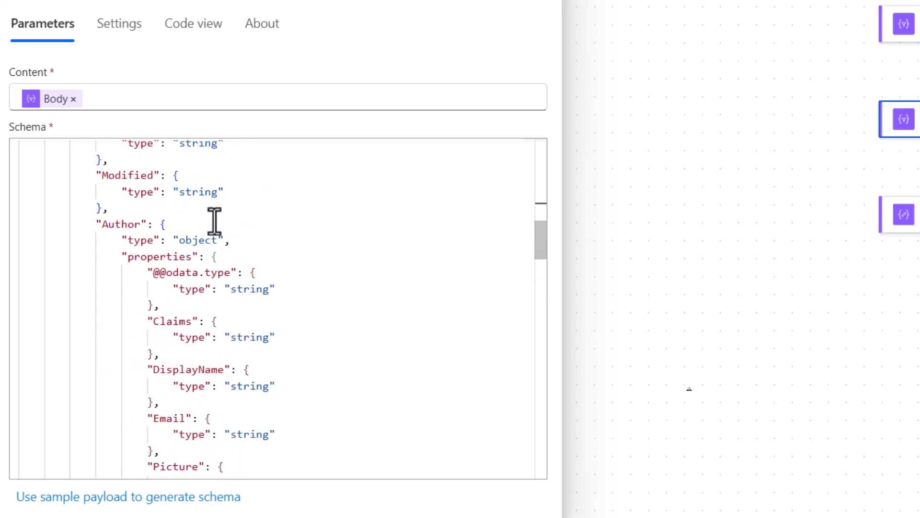
scroll(214, 220, up, 3)
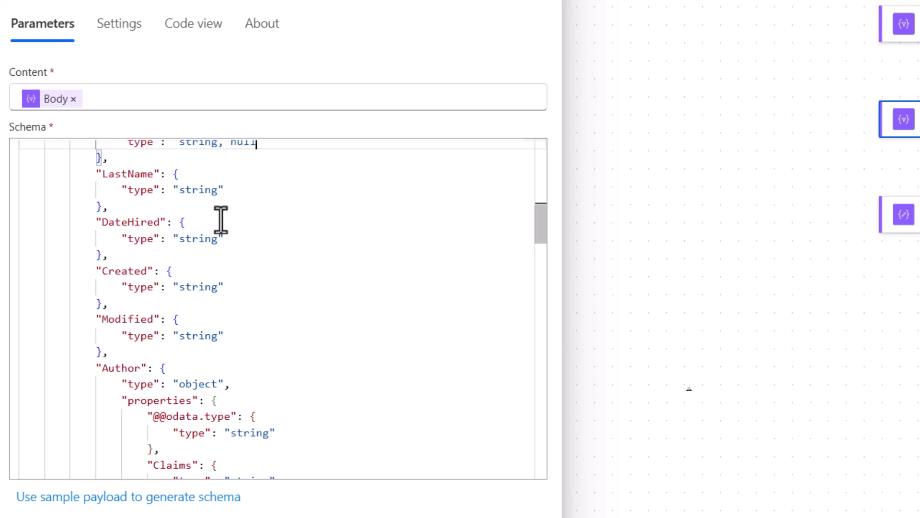
scroll(221, 221, down, 1)
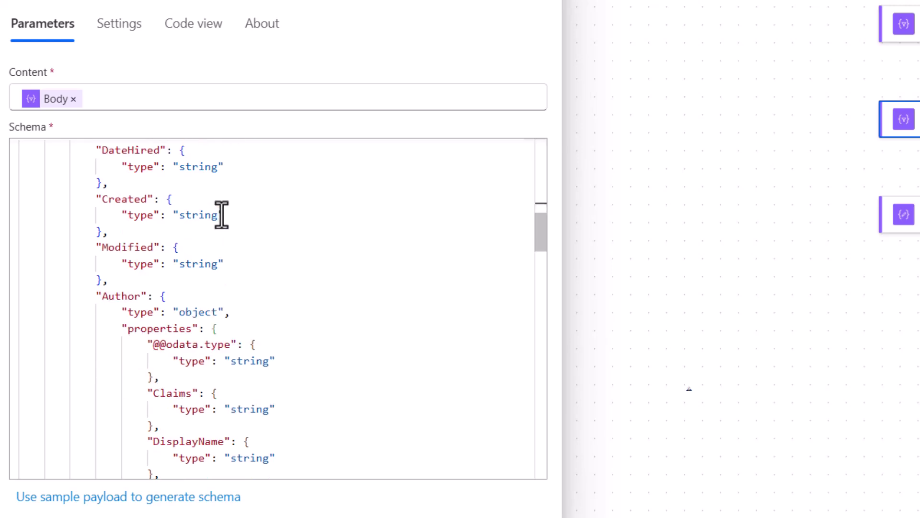
scroll(222, 216, down, 15)
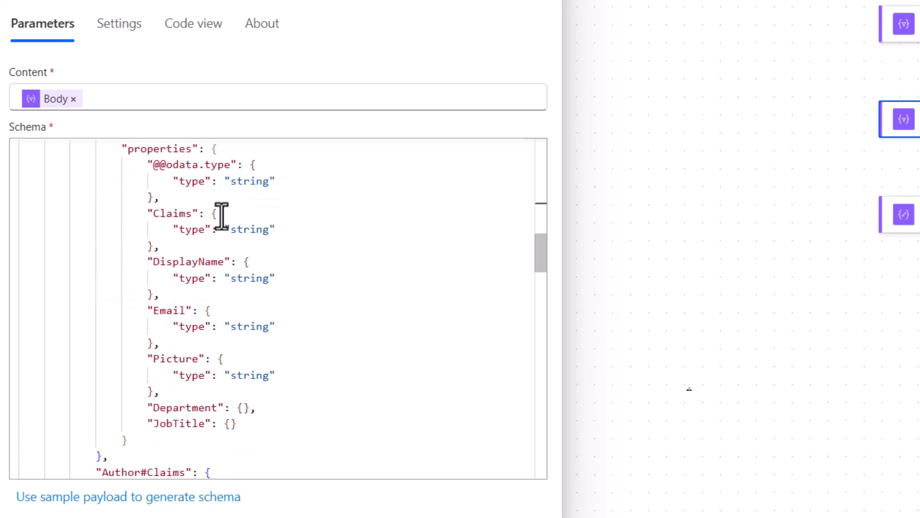
scroll(220, 220, down, 10)
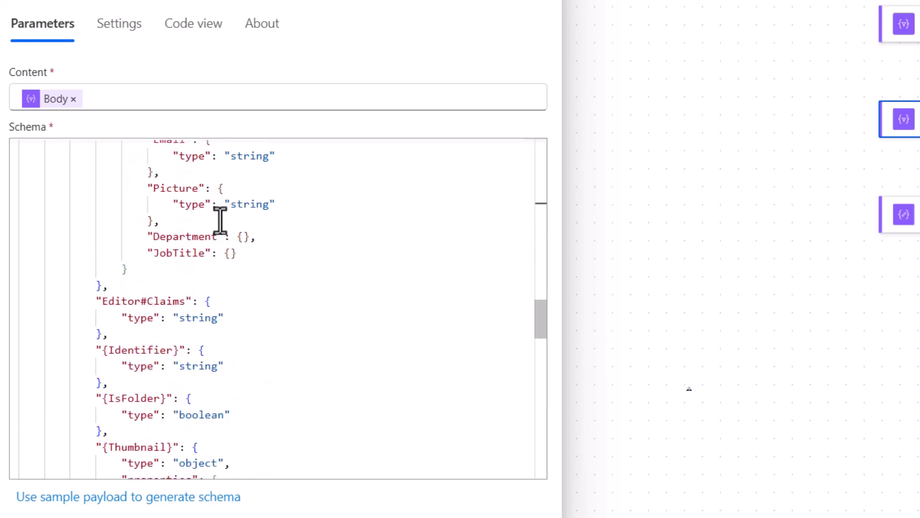
scroll(216, 232, down, 8)
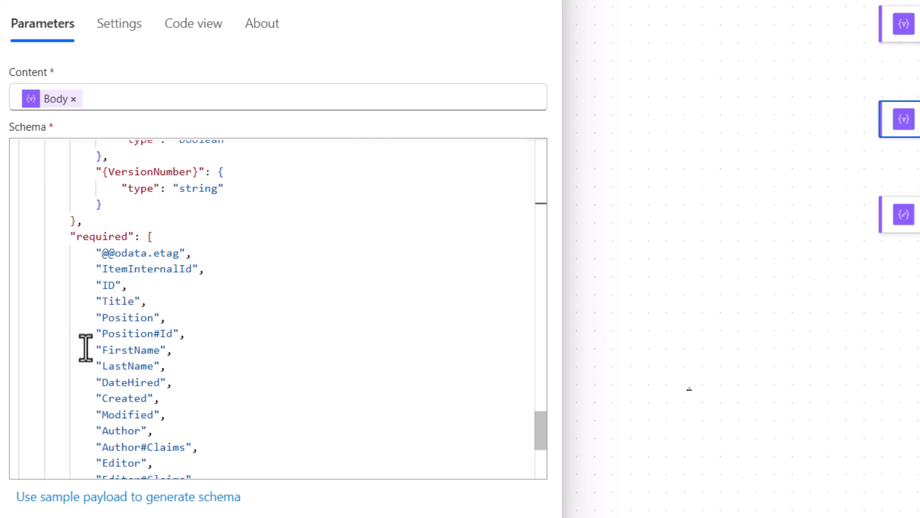
Select the FirstName and LastName entries in the schema's required list
drag(70, 351, 231, 401)
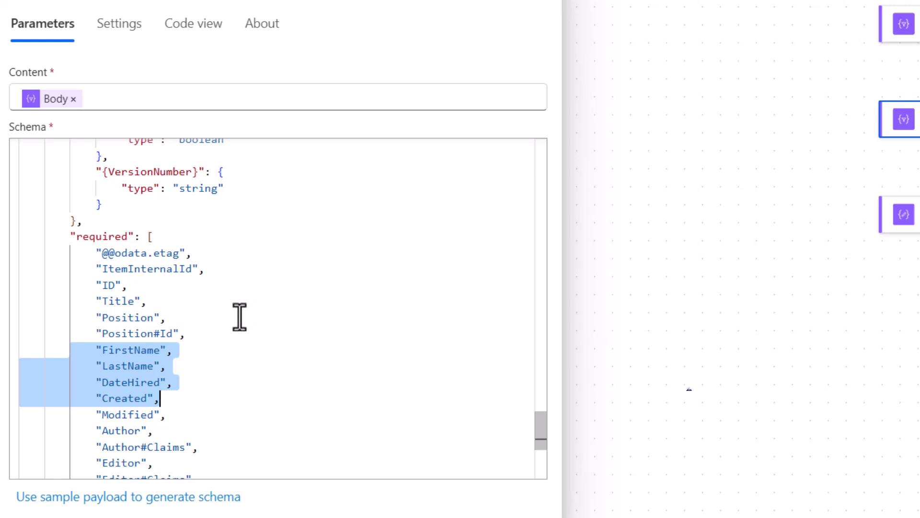
click(182, 364)
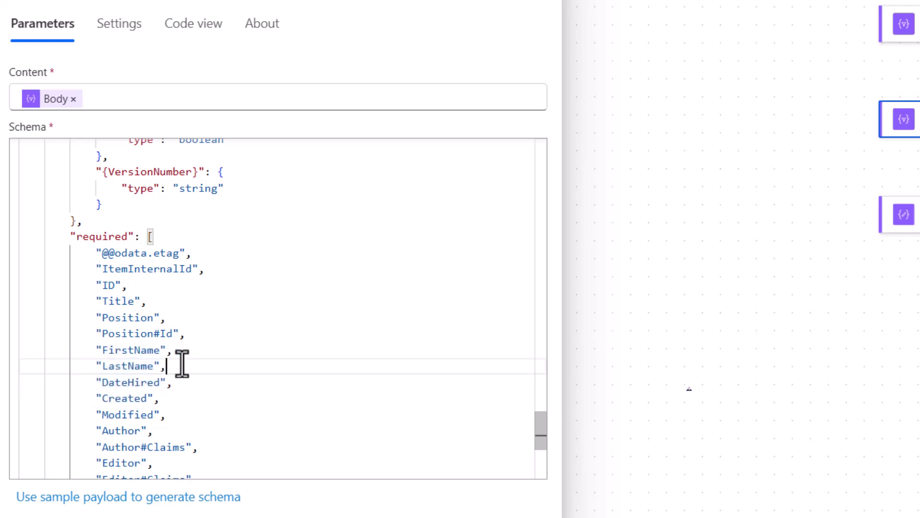
drag(172, 366, 20, 350)
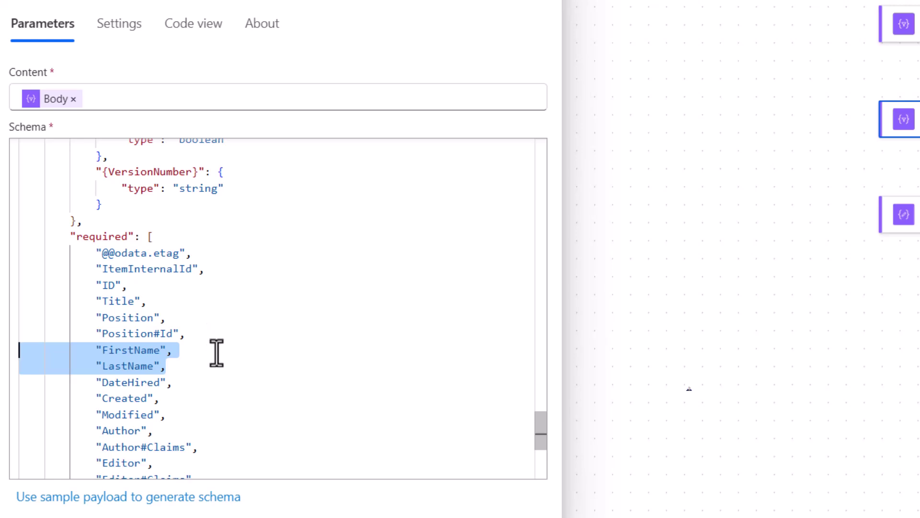
Select the complete {Link} property definition in the schema
scroll(216, 354, up, 15)
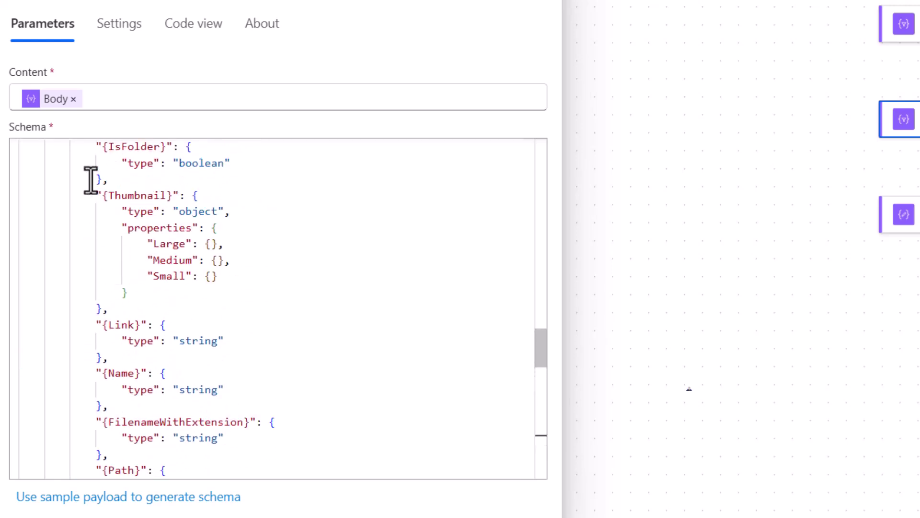
drag(93, 325, 265, 356)
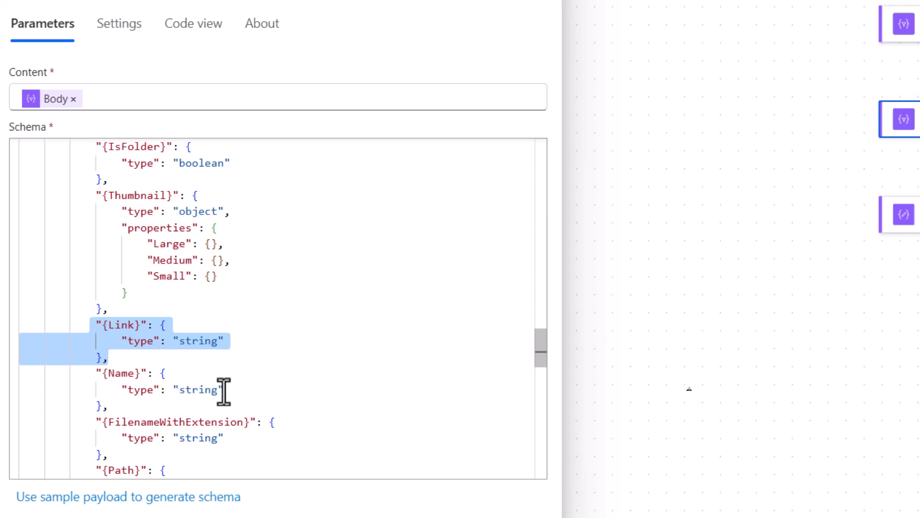
scroll(230, 391, up, 1)
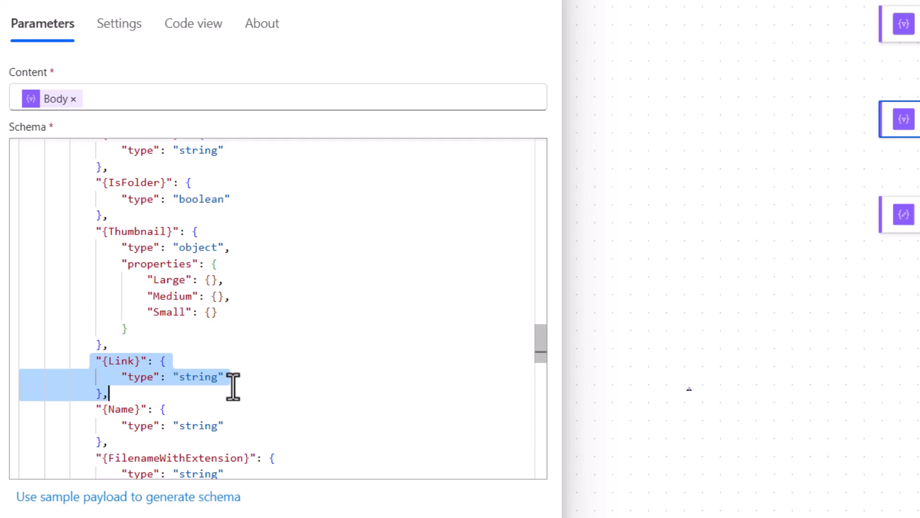
Review the earlier properties of the Parse JSON schema, and go to the first record of the sample JSON in Notepad
scroll(233, 386, up, 10)
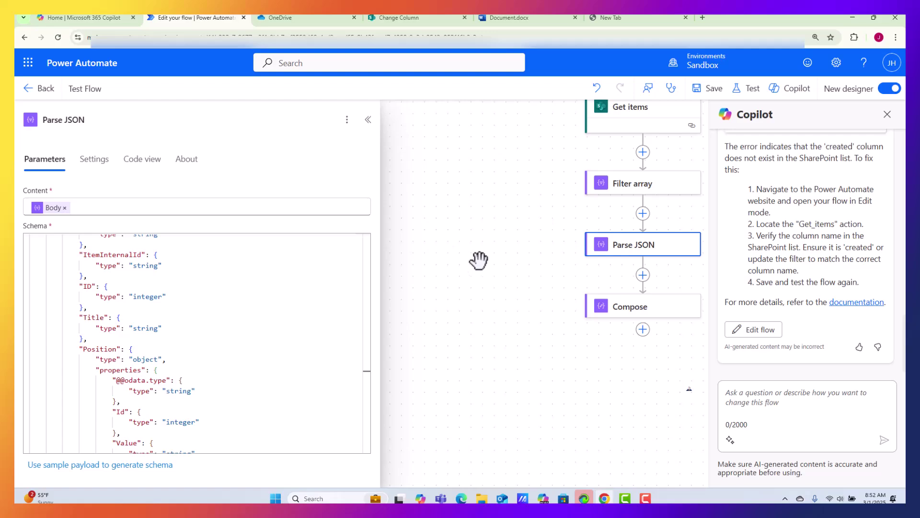
scroll(522, 262, up, 2)
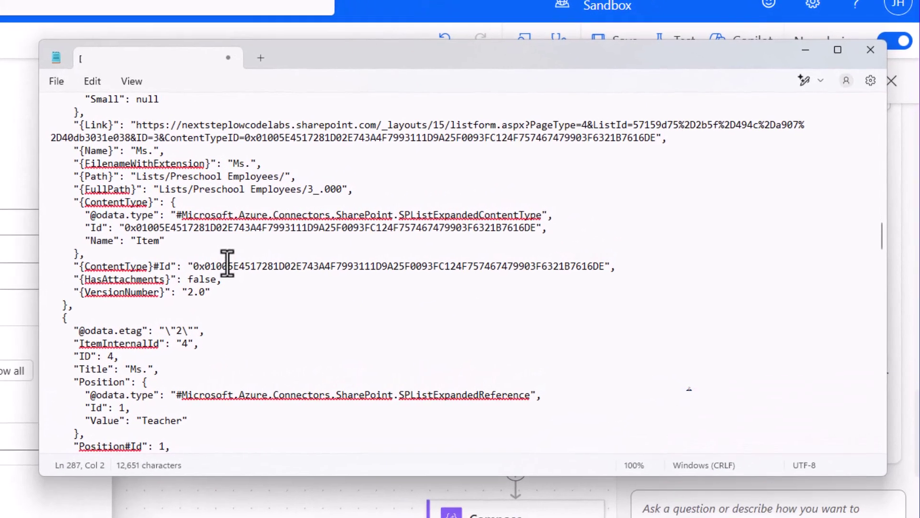
scroll(464, 245, up, 7)
scroll(229, 260, up, 15)
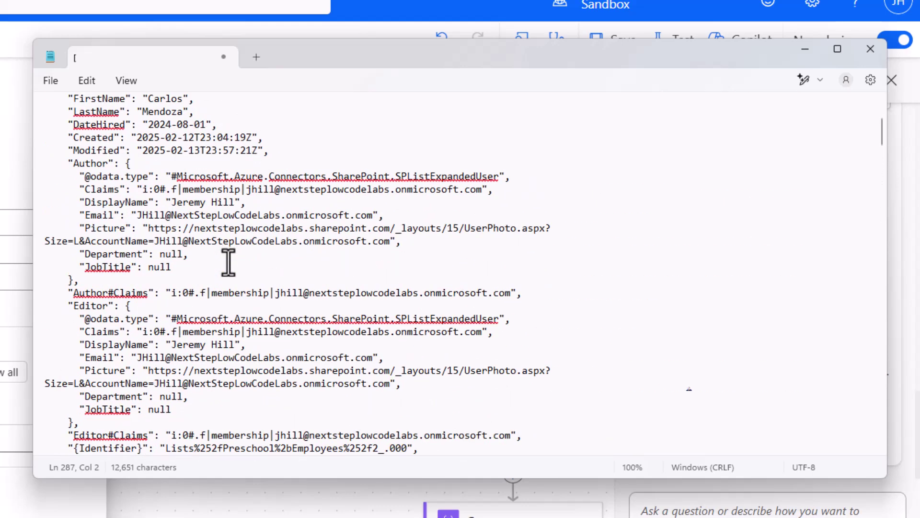
scroll(228, 262, up, 5)
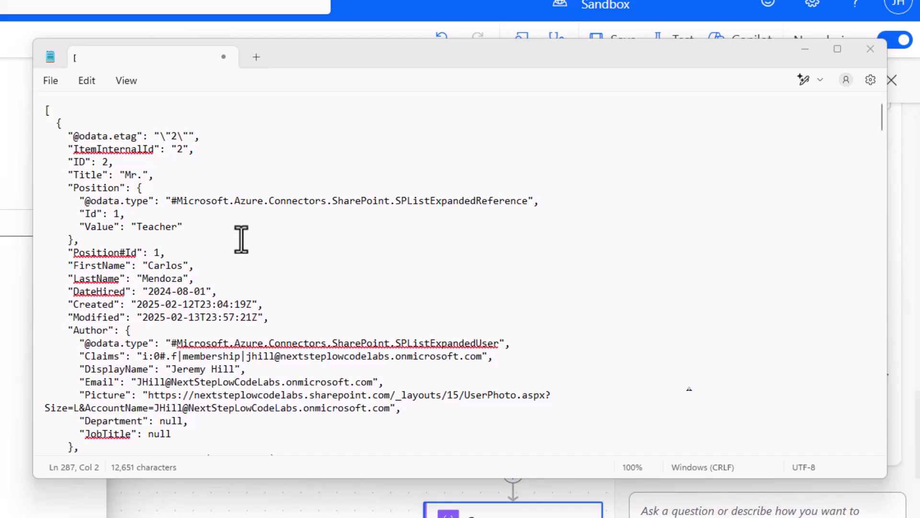
Highlight the Title and Position keys and the keys nested inside Position in the first record, ending with Value
drag(68, 175, 127, 178)
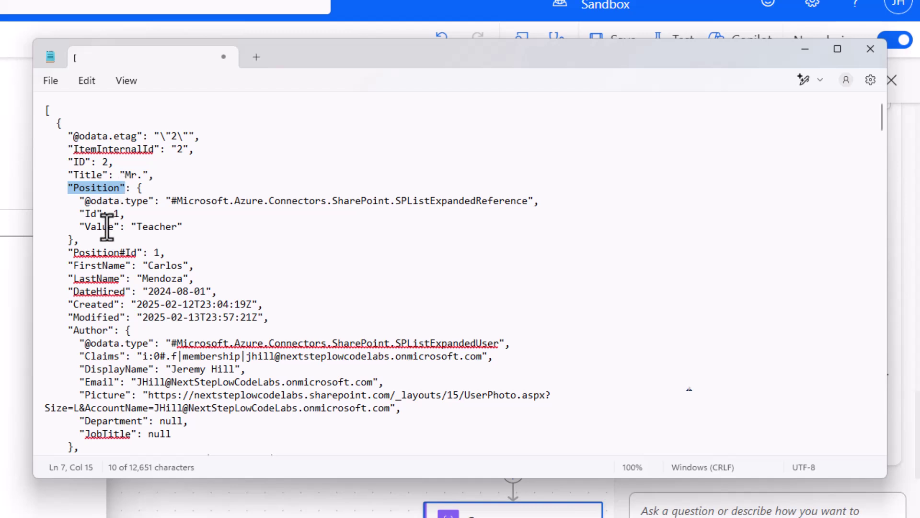
drag(80, 201, 154, 203)
drag(80, 213, 119, 226)
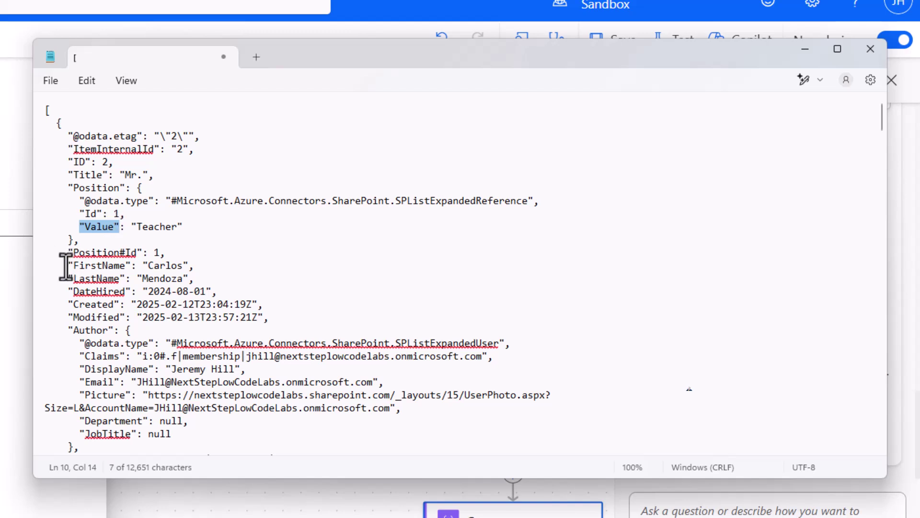
Highlight the FirstName, LastName and DateHired keys of the first record, followed by the keys inside Author through Picture
drag(68, 265, 125, 265)
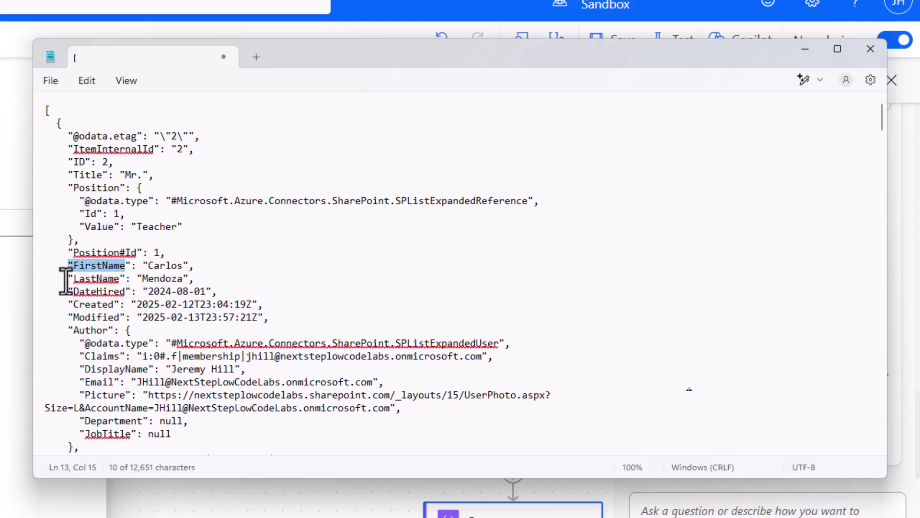
drag(68, 278, 126, 278)
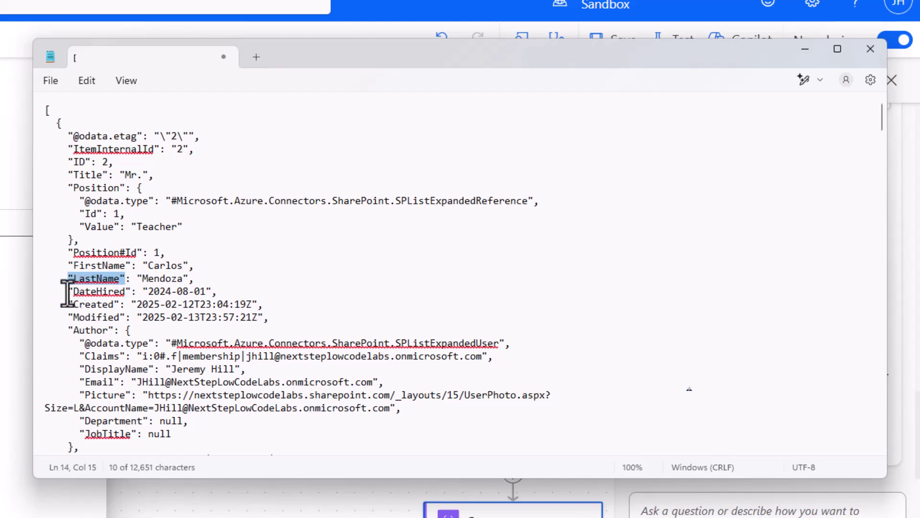
drag(67, 291, 126, 291)
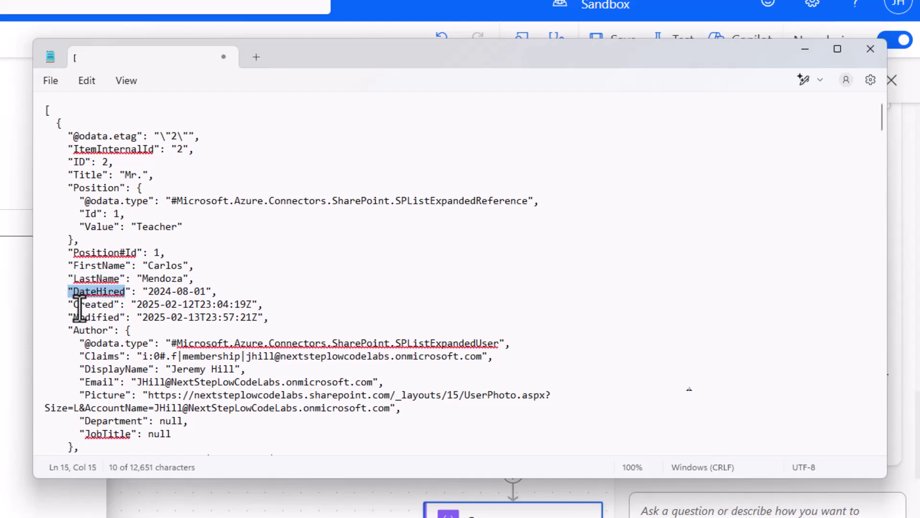
scroll(95, 317, down, 2)
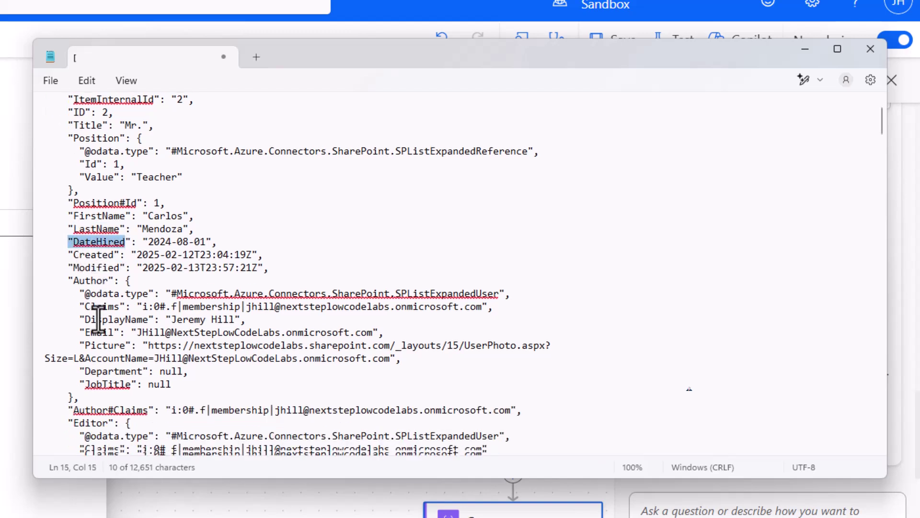
drag(79, 306, 137, 305)
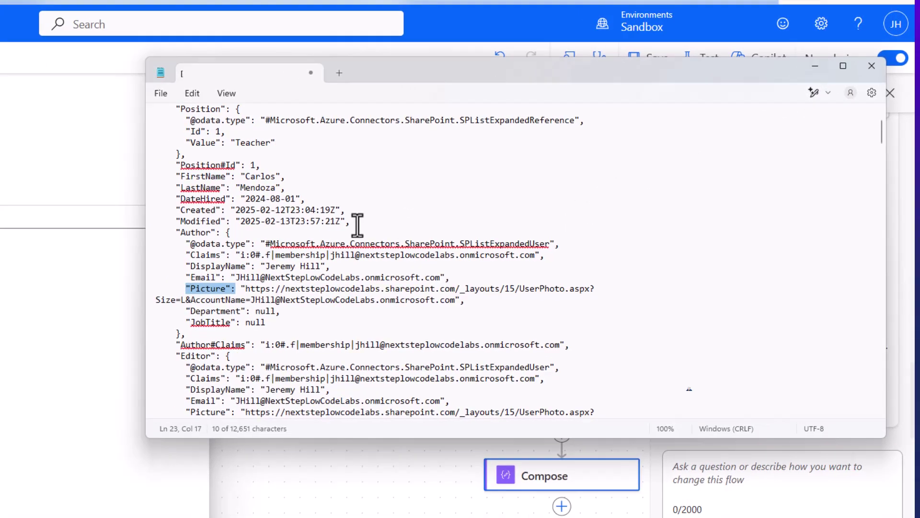
Select the JSON text from the opening bracket through the end of the first record's Author object
scroll(274, 241, up, 2)
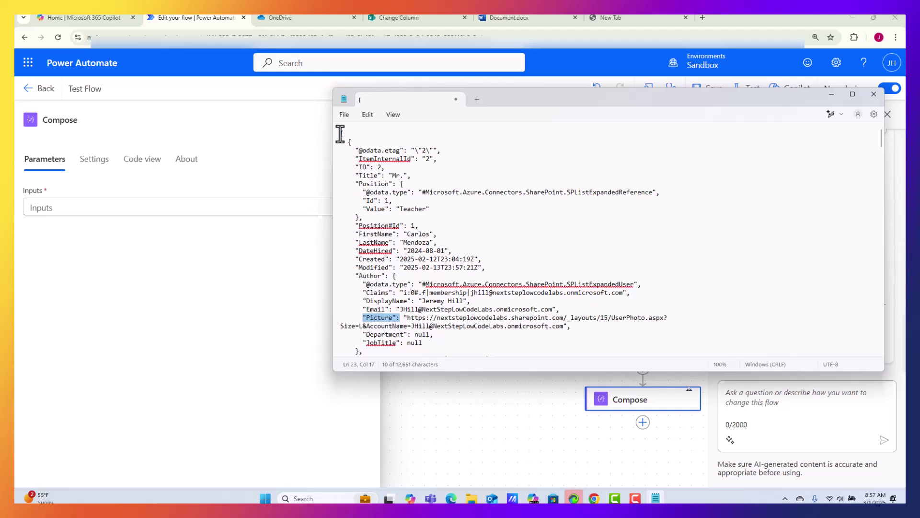
drag(341, 133, 456, 351)
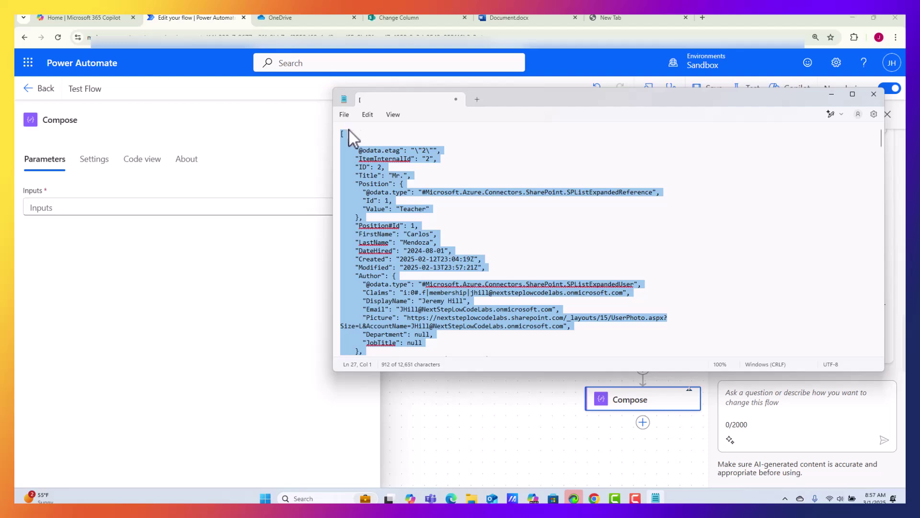